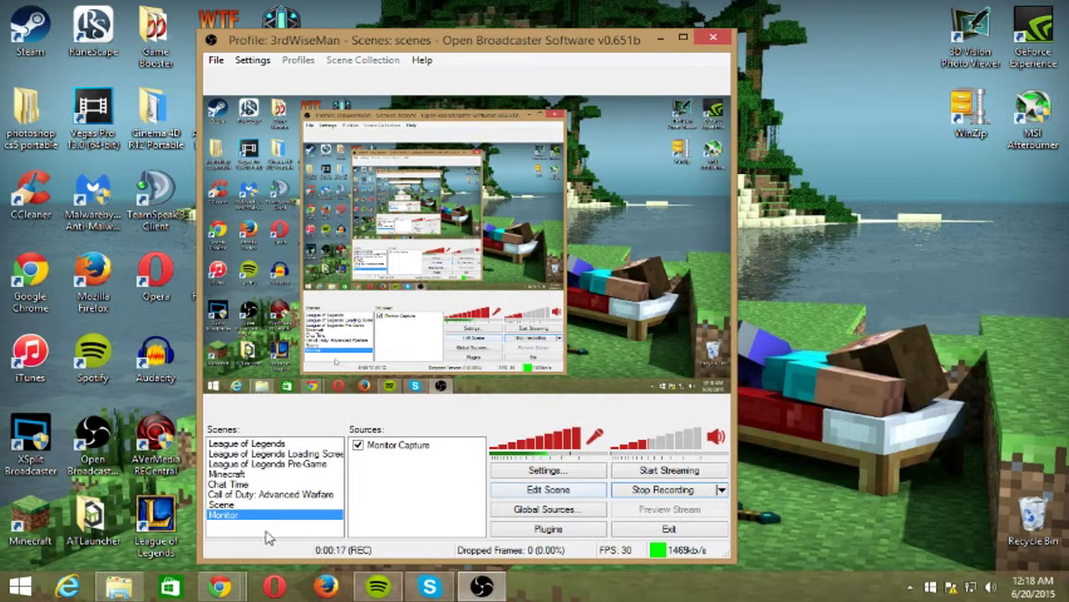
Step: Open Settings and check the x264 encoding options before moving to Broadcast Settings
click(563, 471)
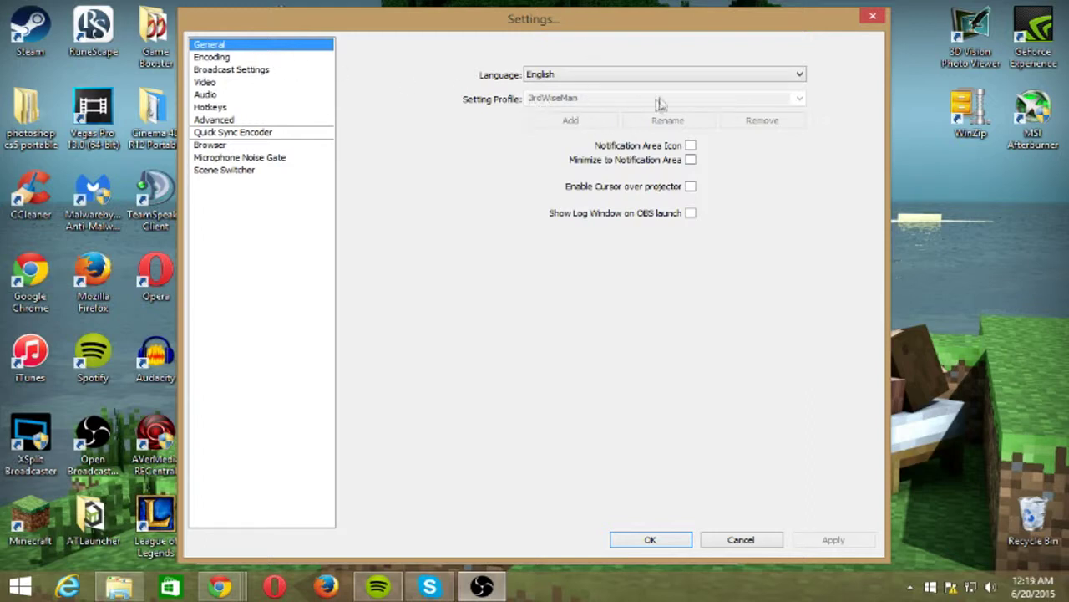
click(226, 57)
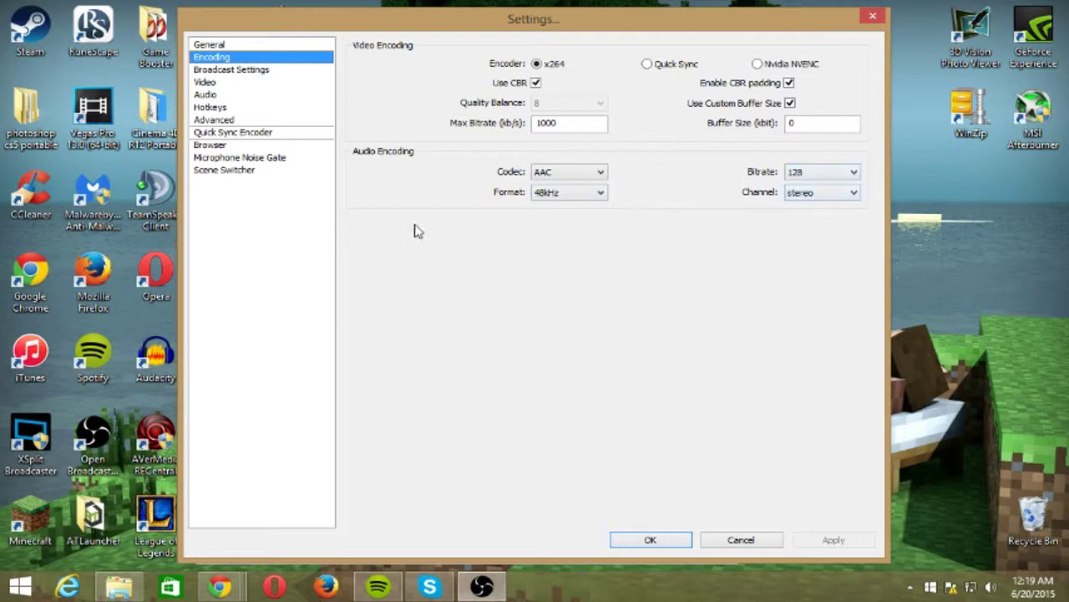
click(251, 72)
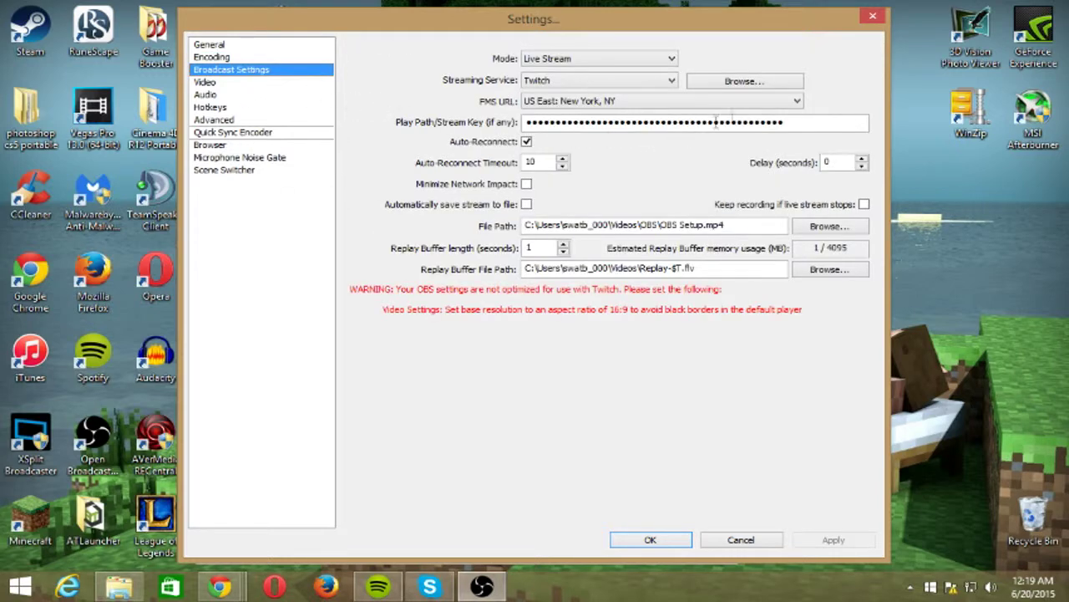
Step: Paste the new stream key, keeping Live Stream mode and Twitch as the streaming service
drag(795, 122, 507, 127)
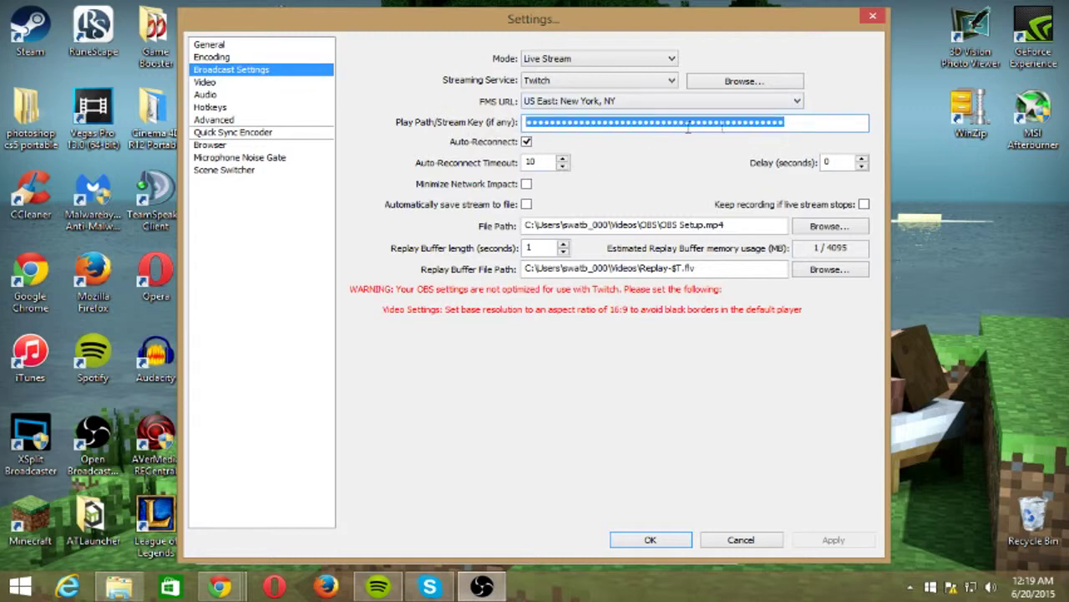
key(ctrl+v)
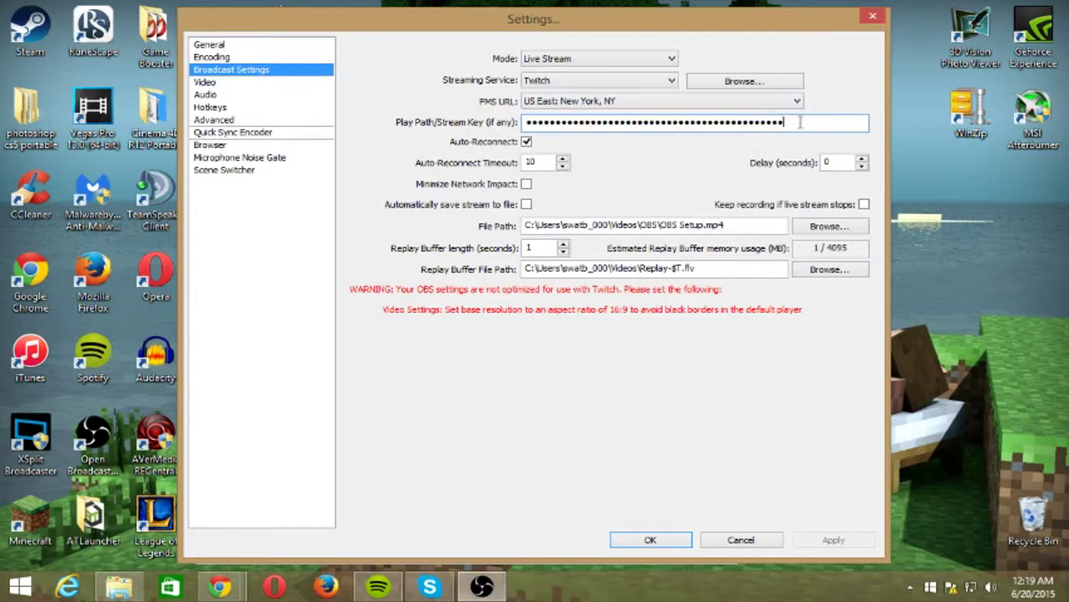
click(595, 62)
click(606, 72)
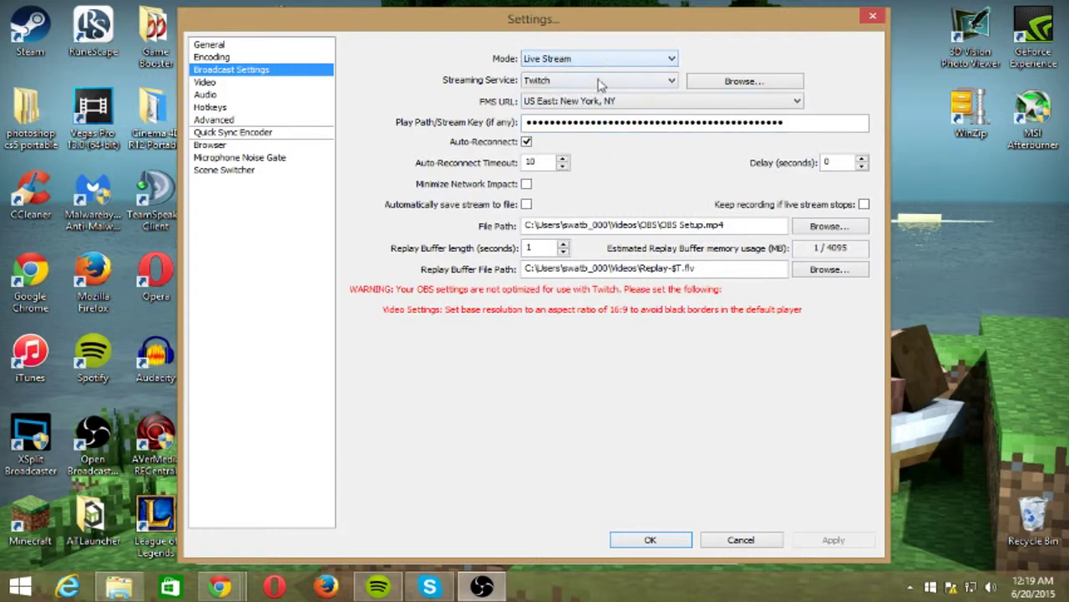
click(598, 80)
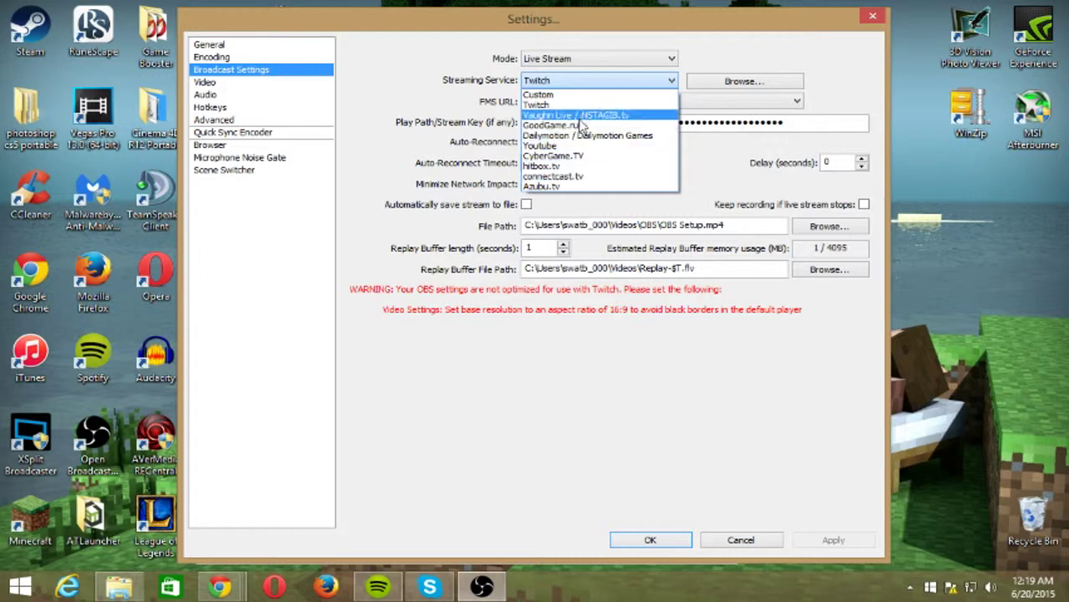
click(556, 105)
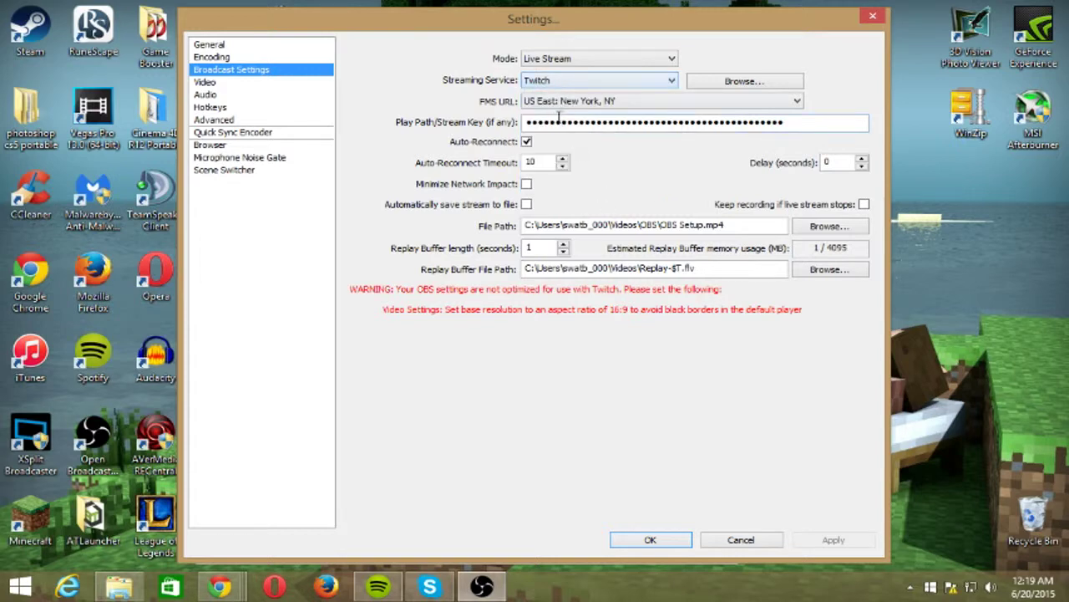
Step: Review the stream key, the 10-second auto-reconnect timeout and the recording file path
drag(527, 122, 805, 136)
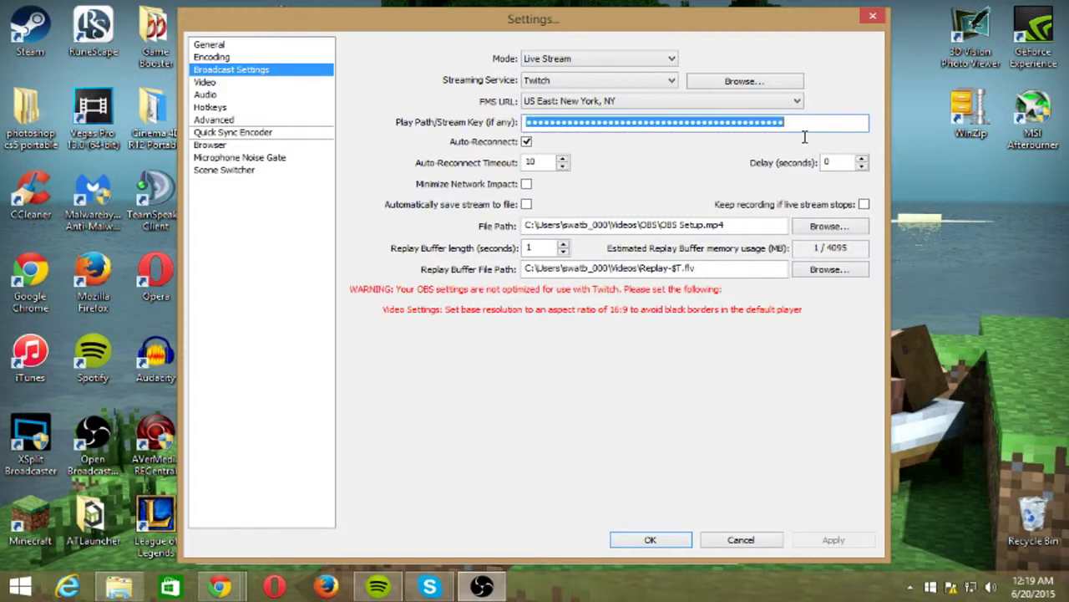
click(548, 163)
drag(547, 164, 518, 167)
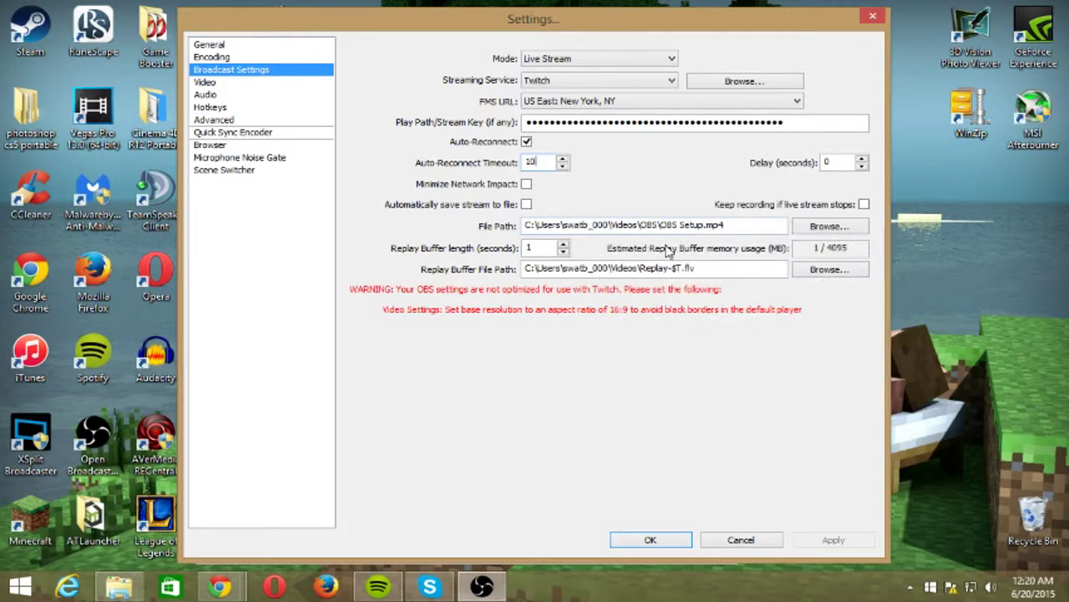
mouse_move(531, 231)
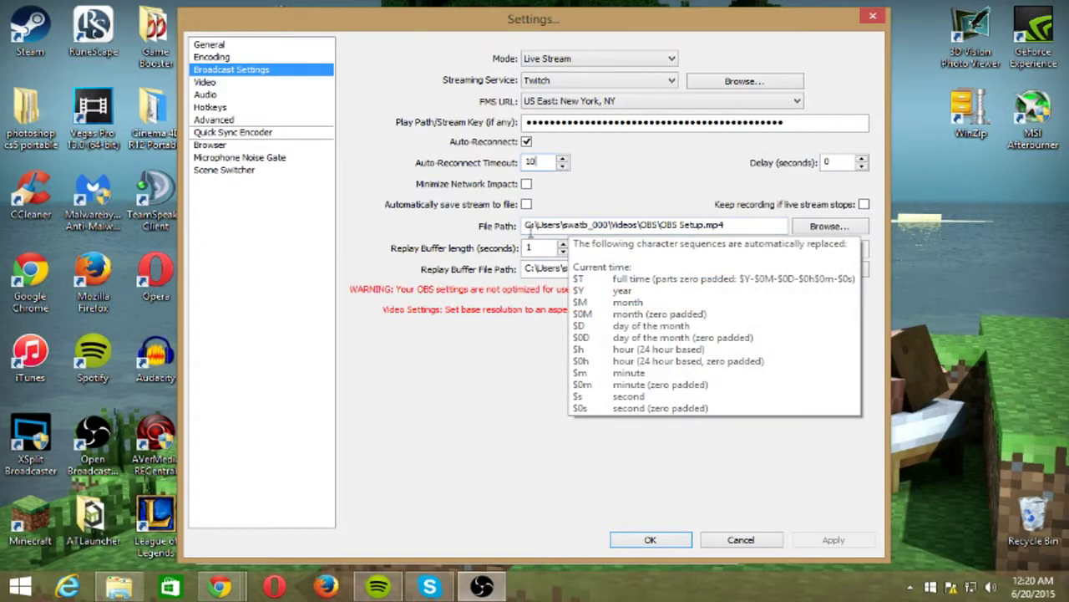
drag(526, 225, 730, 224)
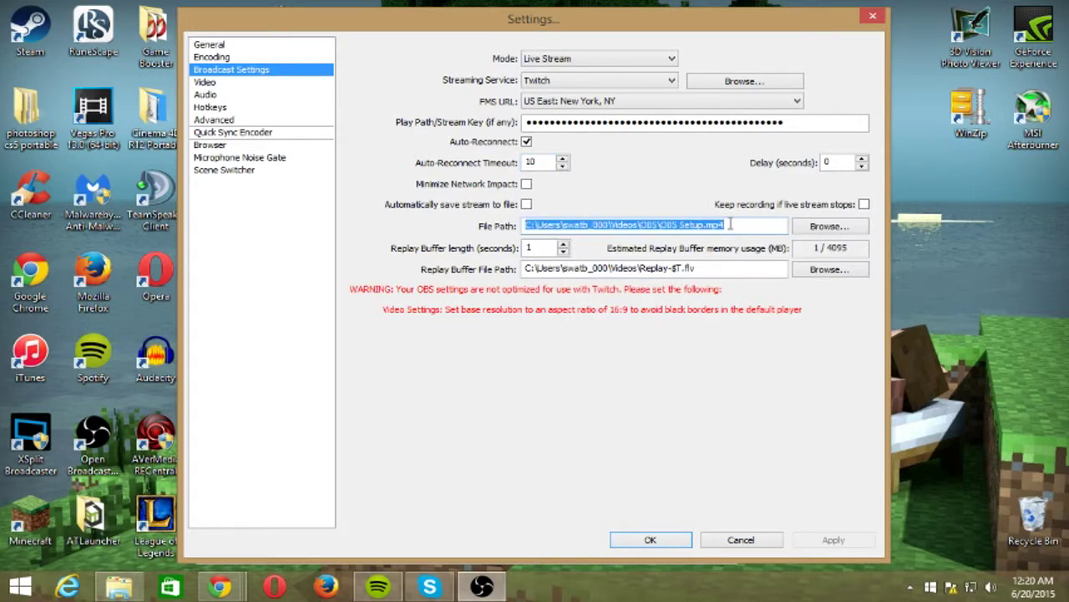
drag(663, 226, 530, 230)
click(743, 227)
click(219, 83)
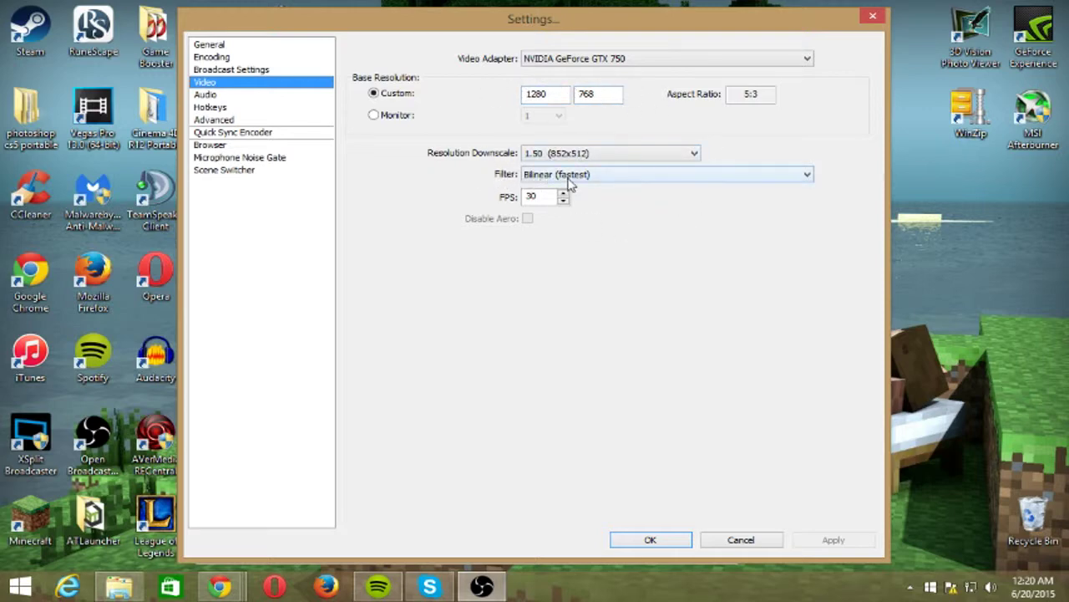
Step: Set the video filter to Bilinear (fastest) at 30 FPS and apply the changes
click(635, 178)
click(648, 186)
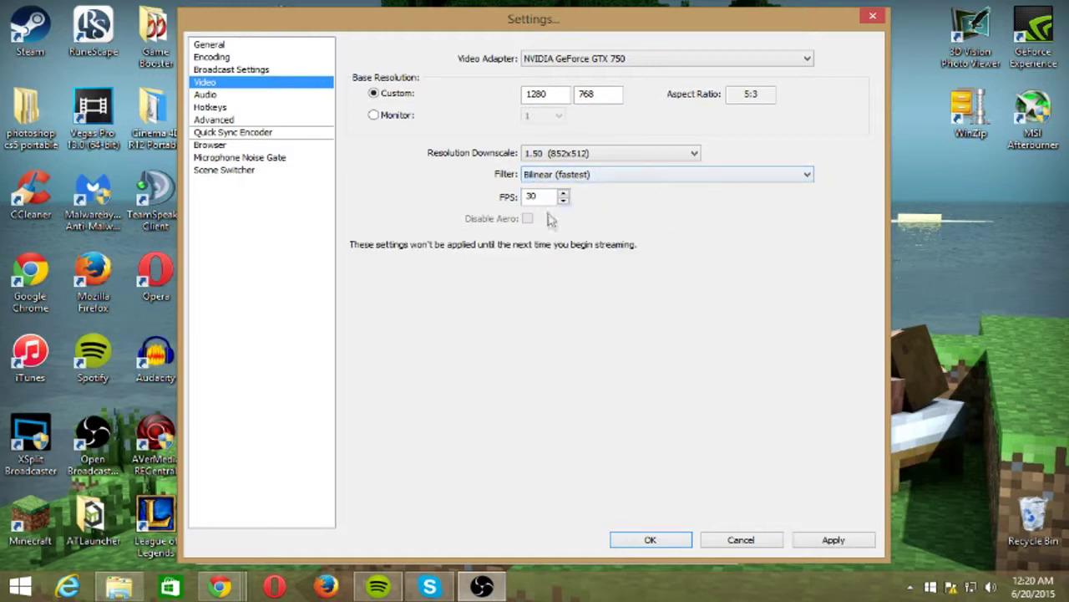
double_click(548, 197)
click(217, 97)
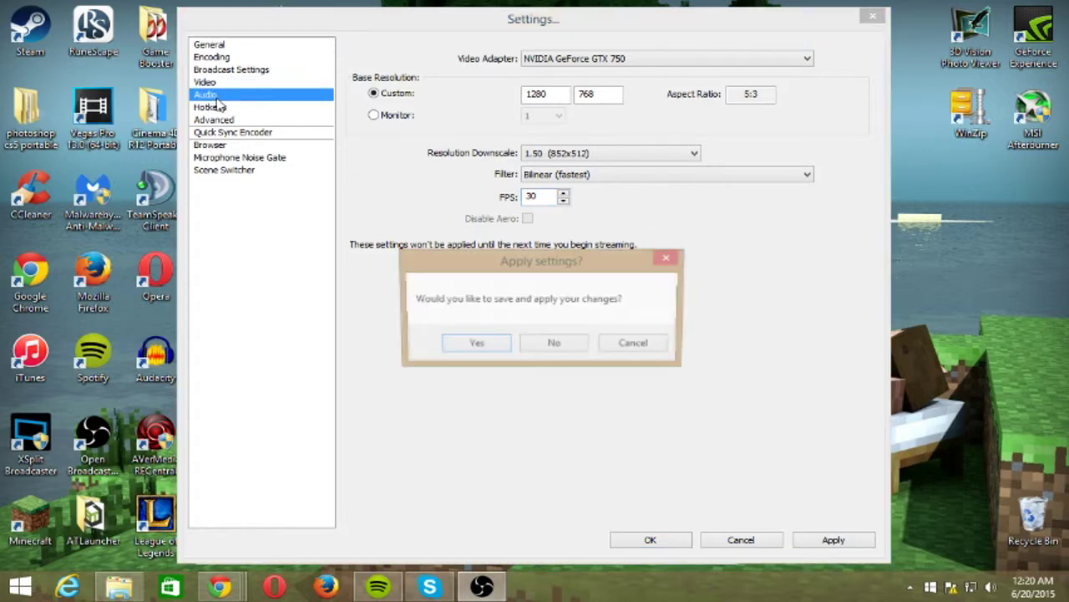
click(475, 344)
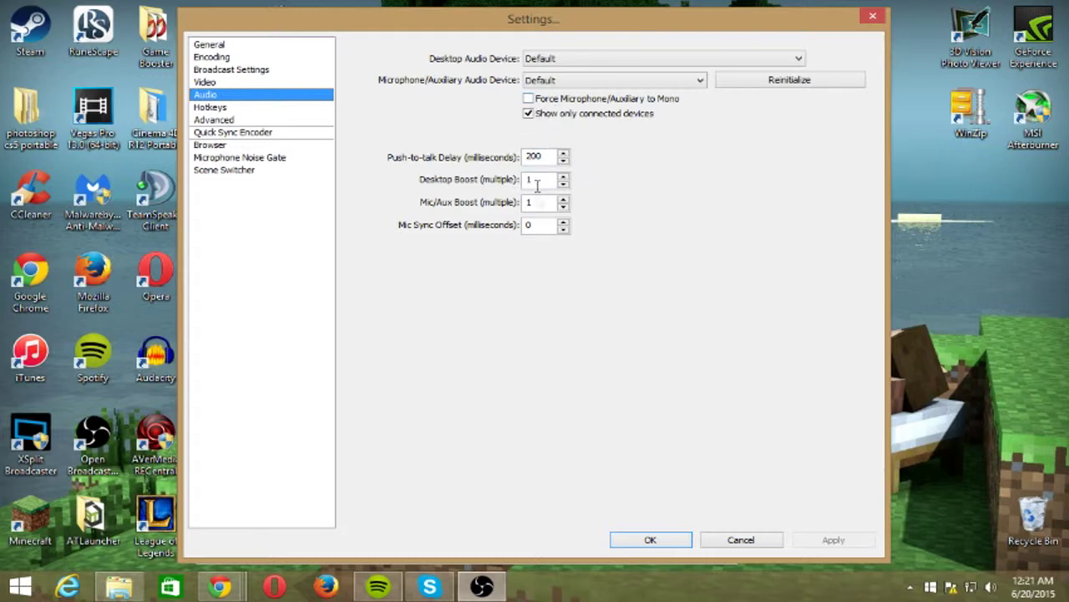
click(238, 110)
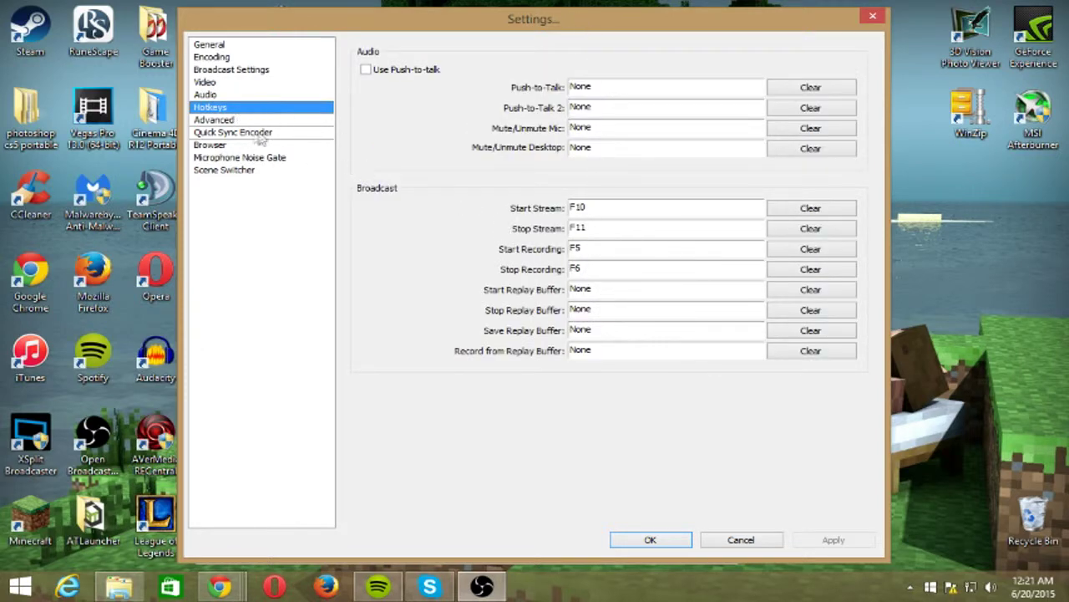
Step: Check the Advanced page's CRF=20 custom encoder setting, then view the Quick Sync, Browser and Noise Gate pages
click(219, 119)
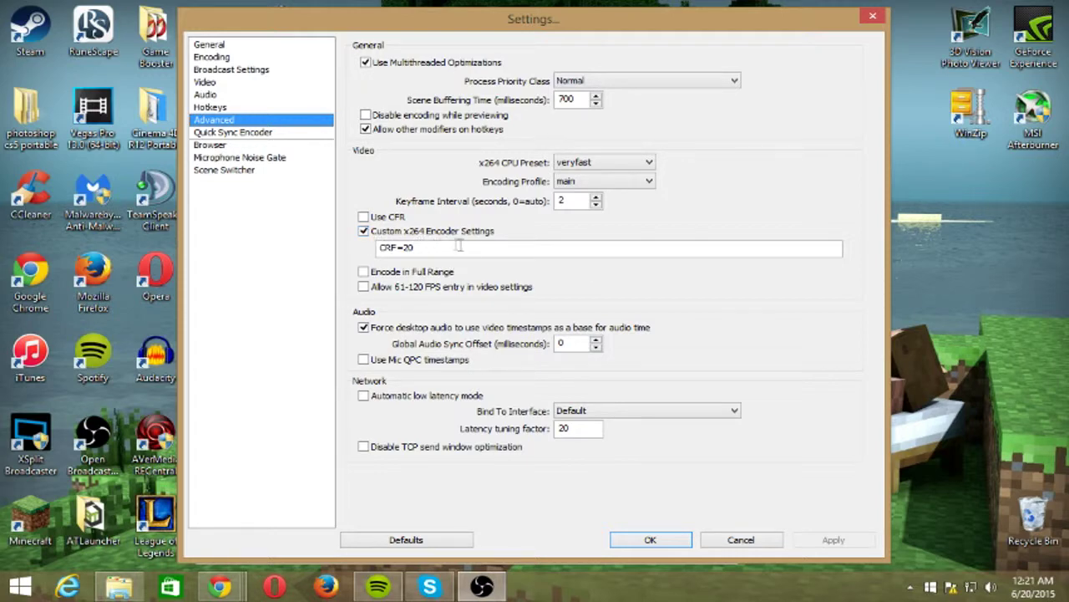
drag(443, 253, 375, 253)
click(443, 251)
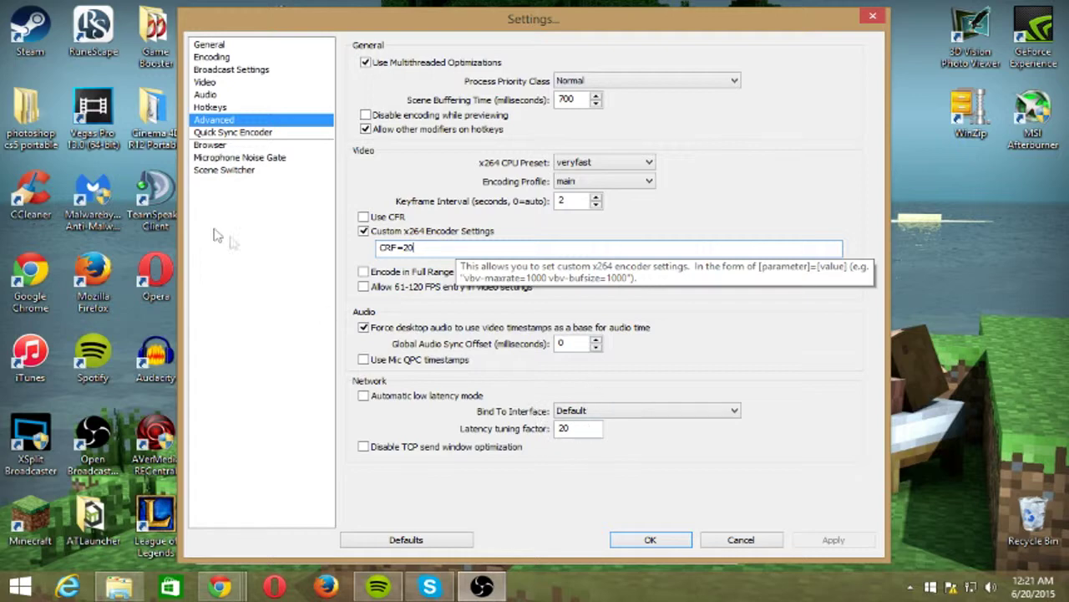
click(246, 134)
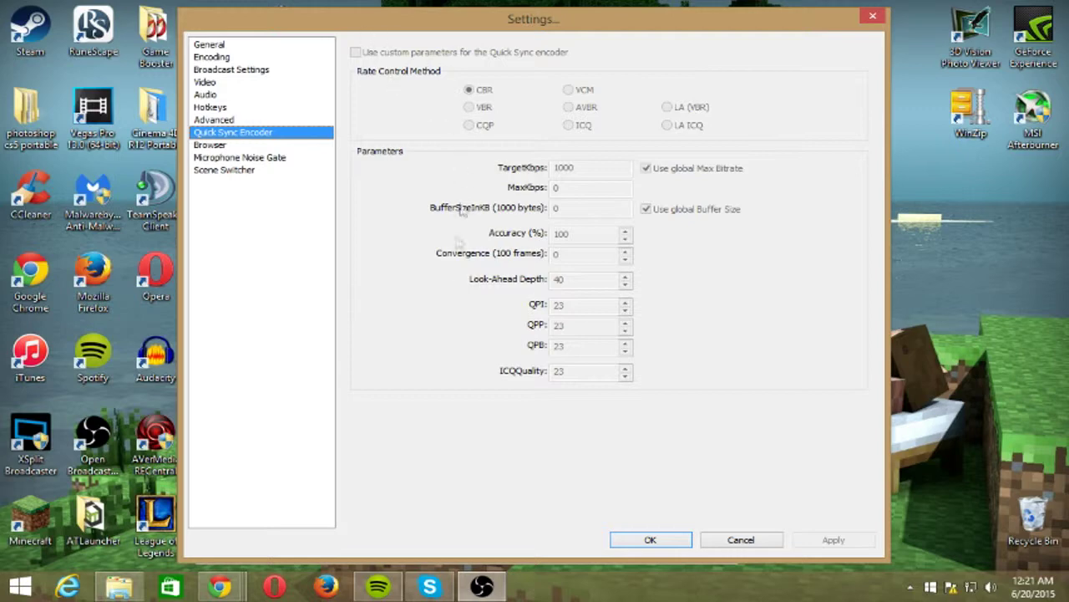
click(232, 148)
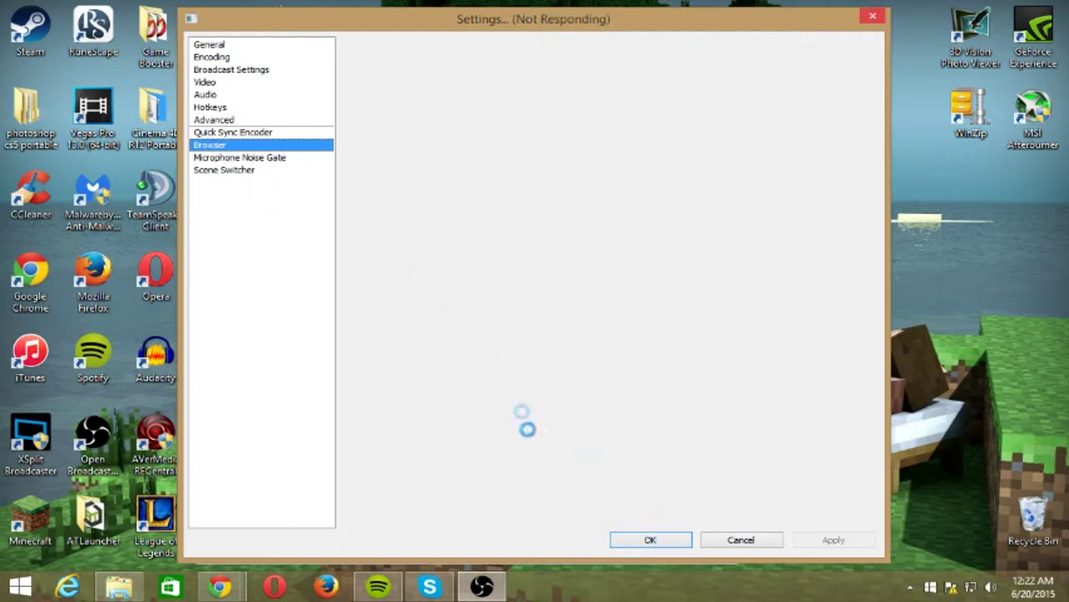
click(239, 158)
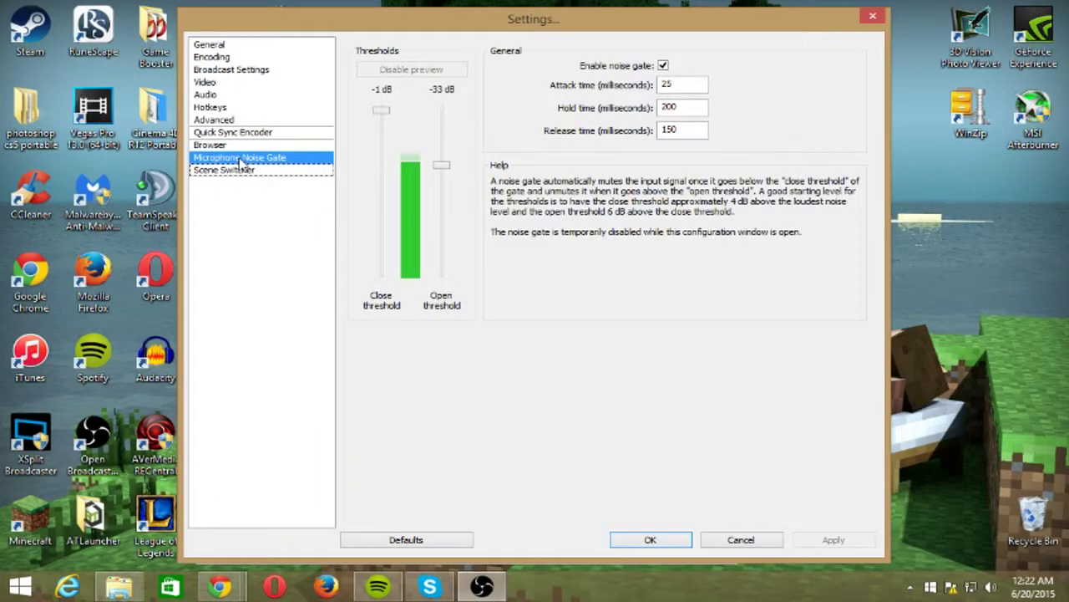
Step: Lower the microphone noise gate close threshold to -9 dB and save the change
click(229, 146)
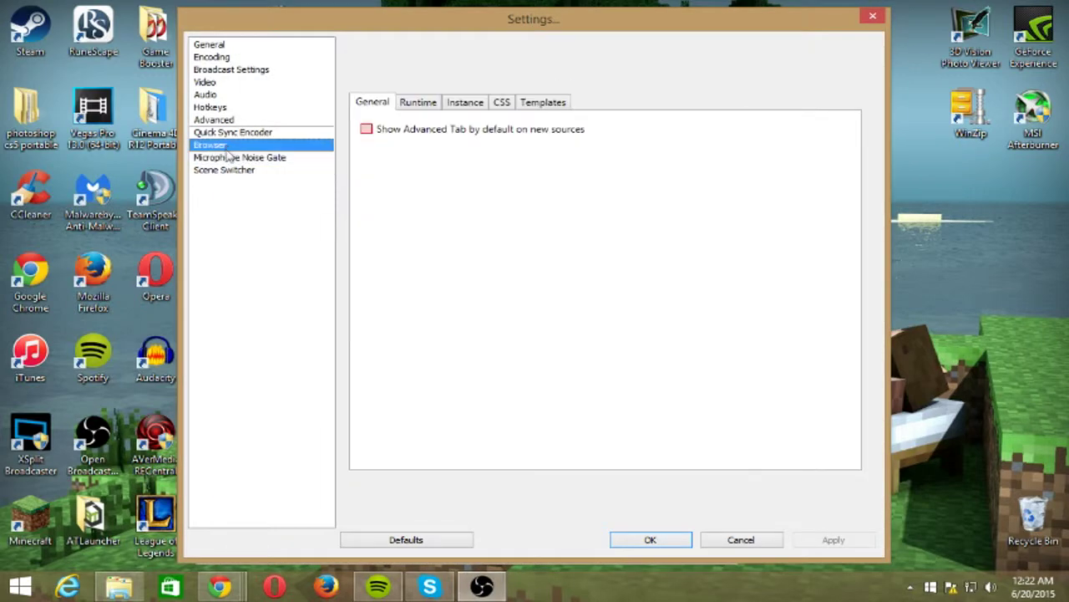
click(234, 159)
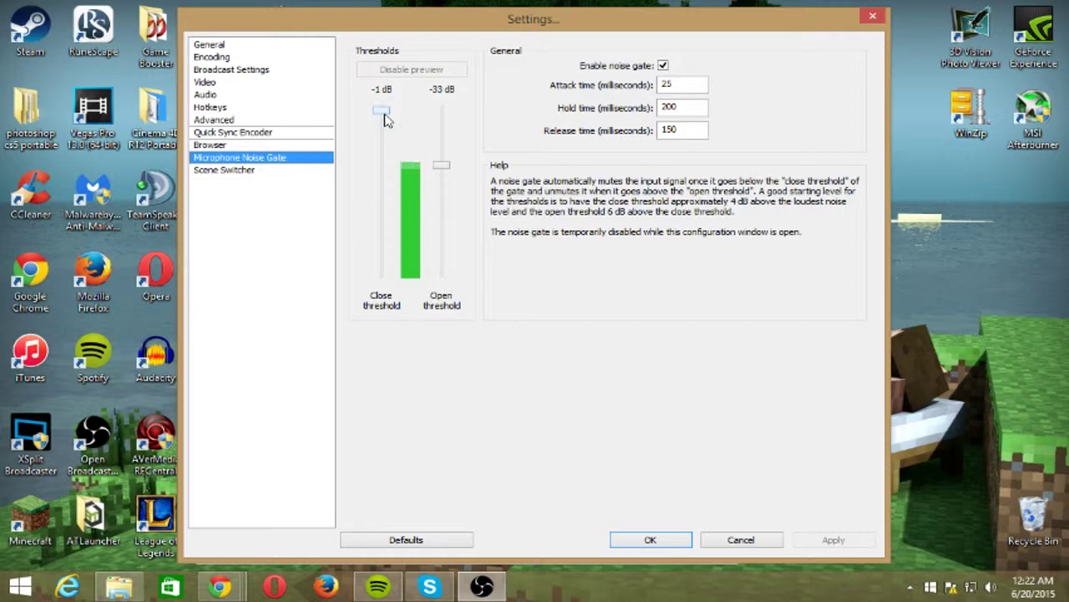
drag(384, 115, 383, 125)
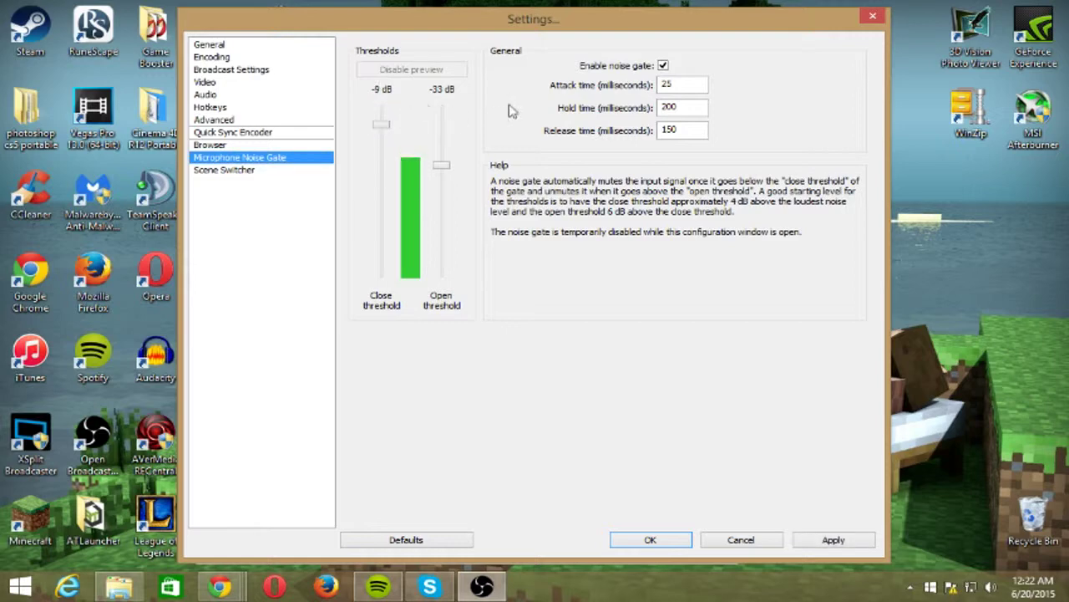
click(242, 172)
click(475, 345)
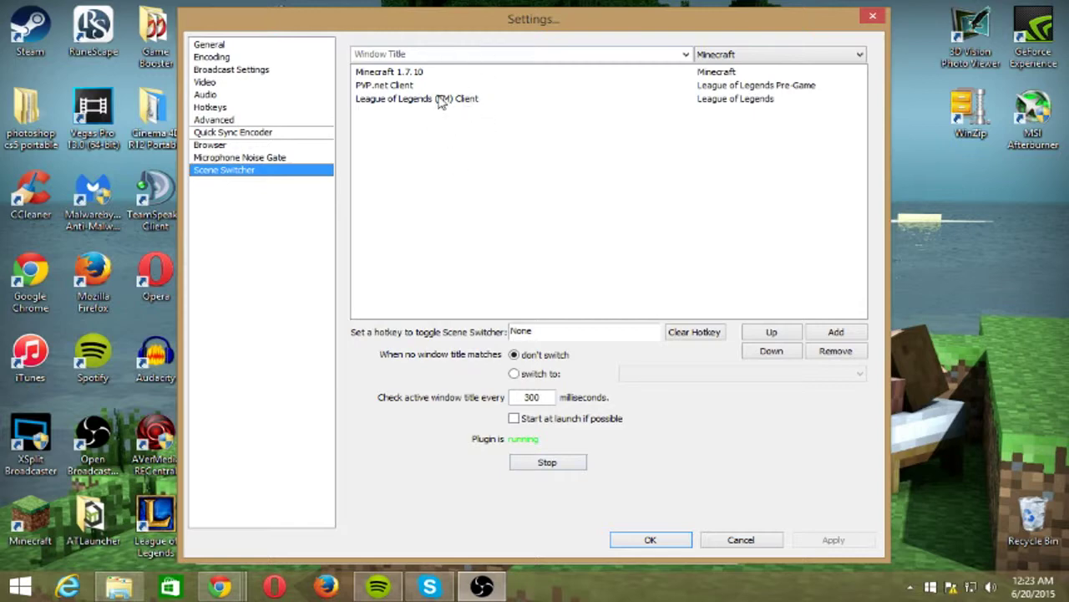
Step: Close Settings and add a new scene, Scene 2, from the Scenes list menu
click(652, 539)
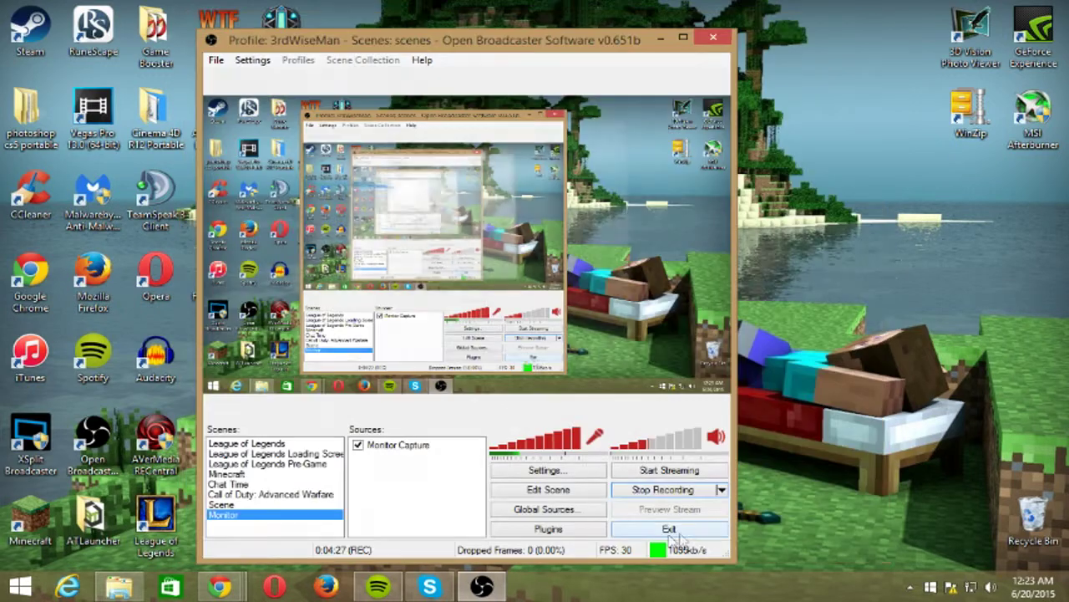
right_click(272, 523)
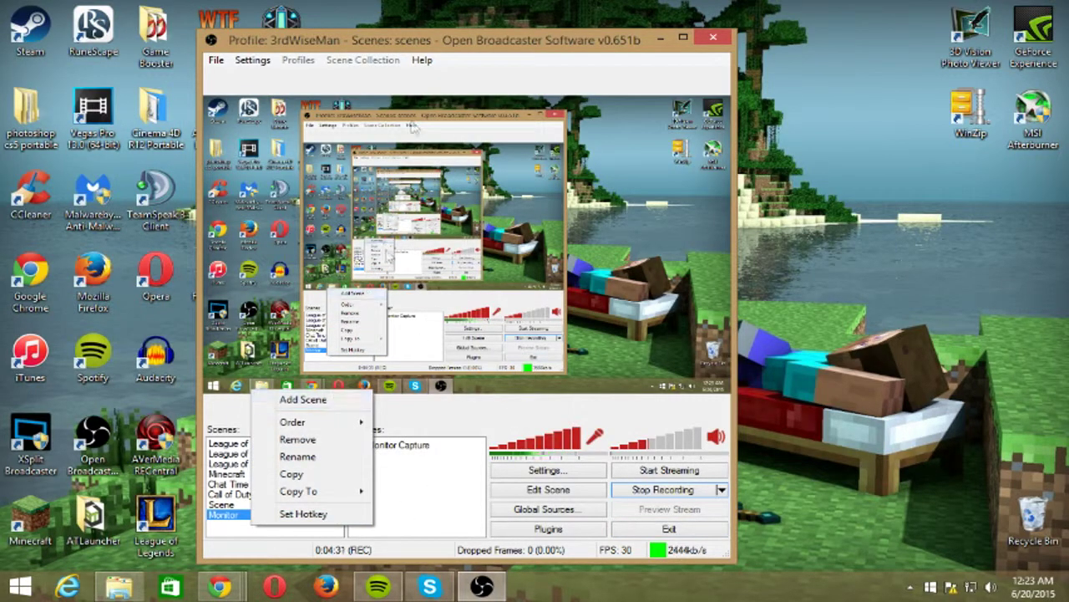
key(Escape)
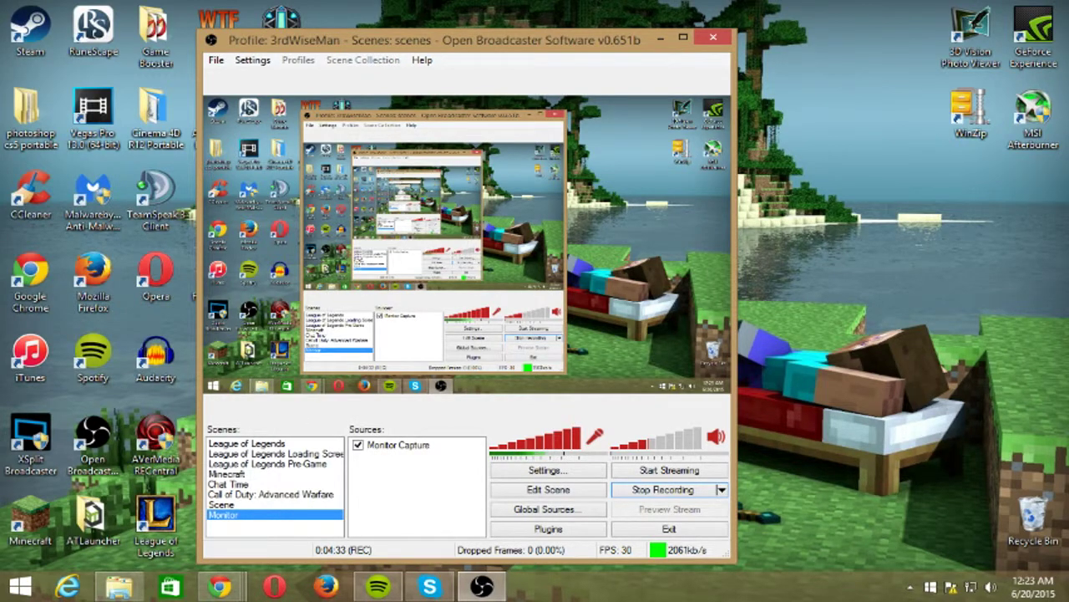
right_click(230, 525)
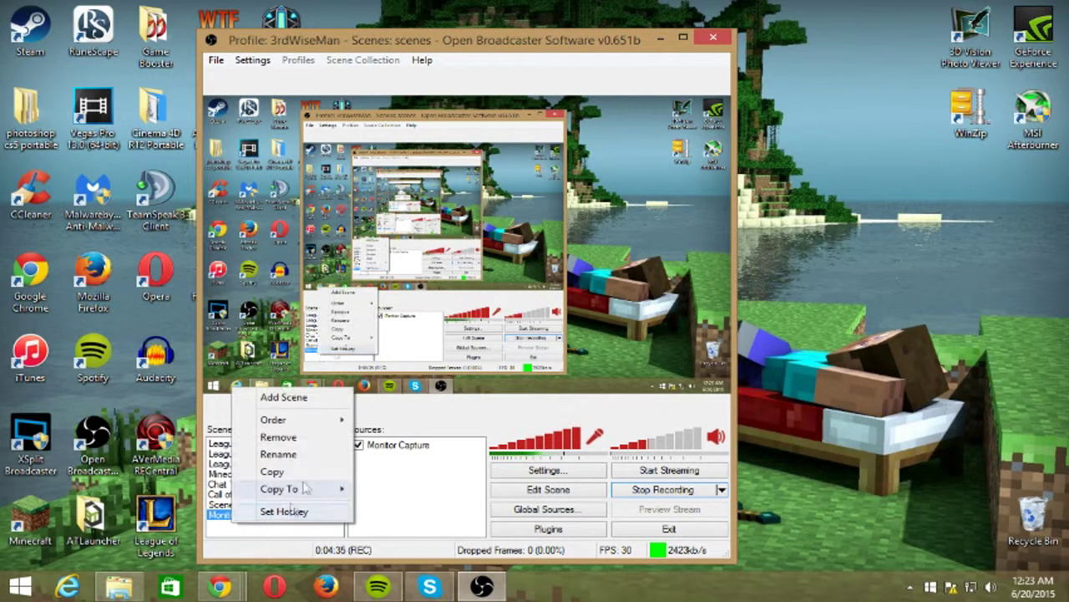
click(284, 398)
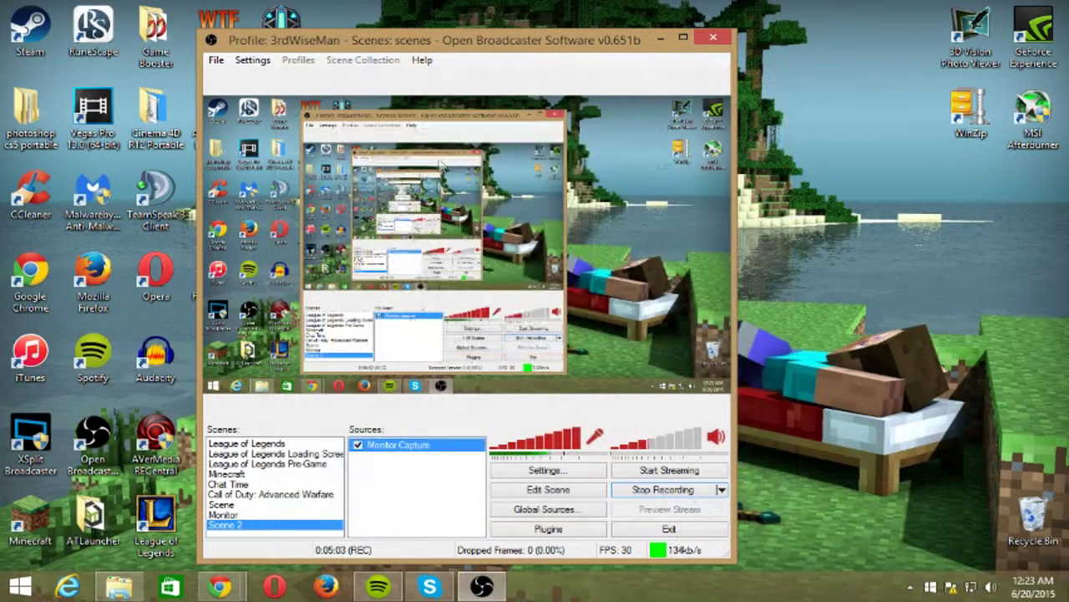
Step: Add an image source named OVerlay that loads the Garen and Annie overlay file
right_click(409, 491)
mouse_move(451, 498)
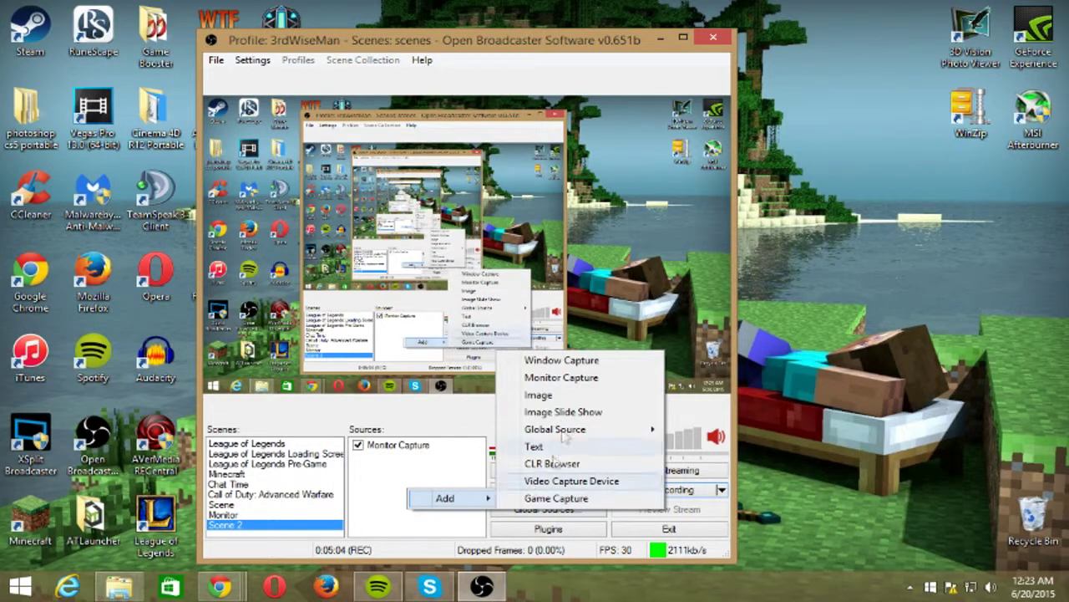
click(539, 395)
text(OVerlay)
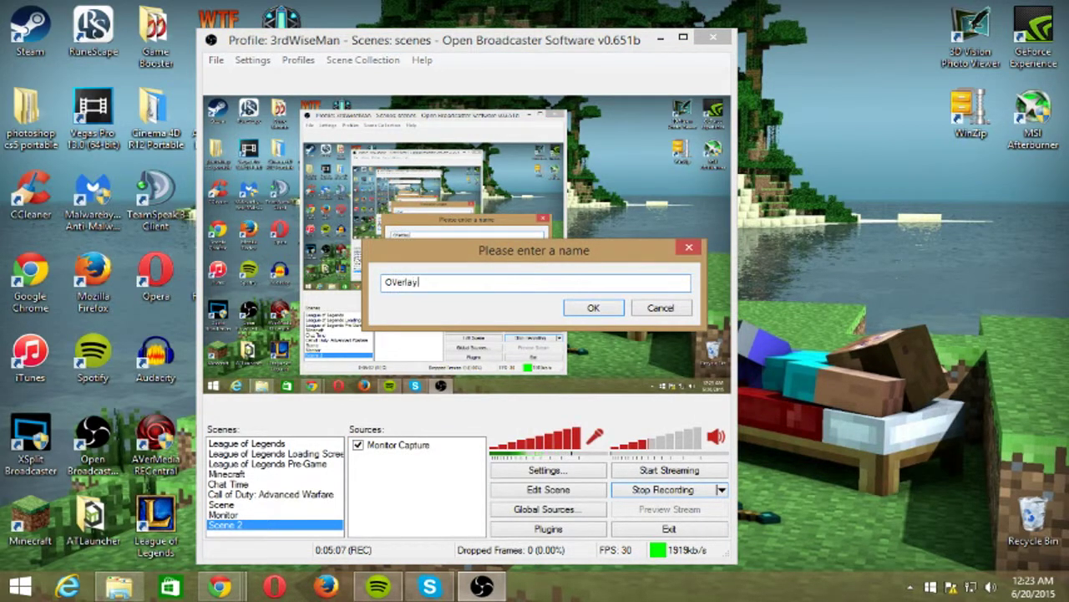
key(Return)
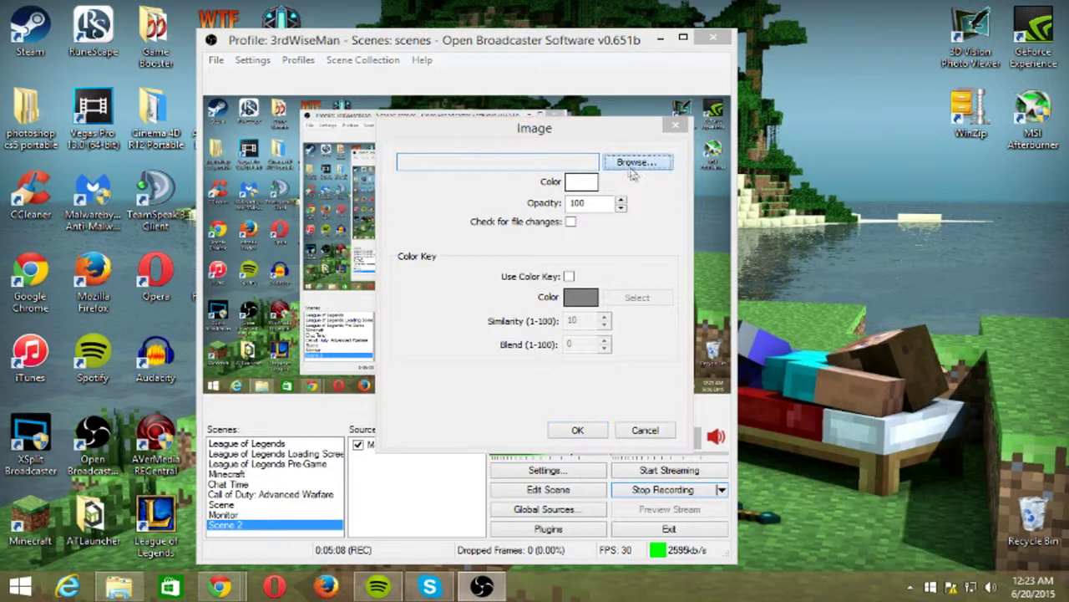
click(635, 160)
drag(932, 269, 925, 389)
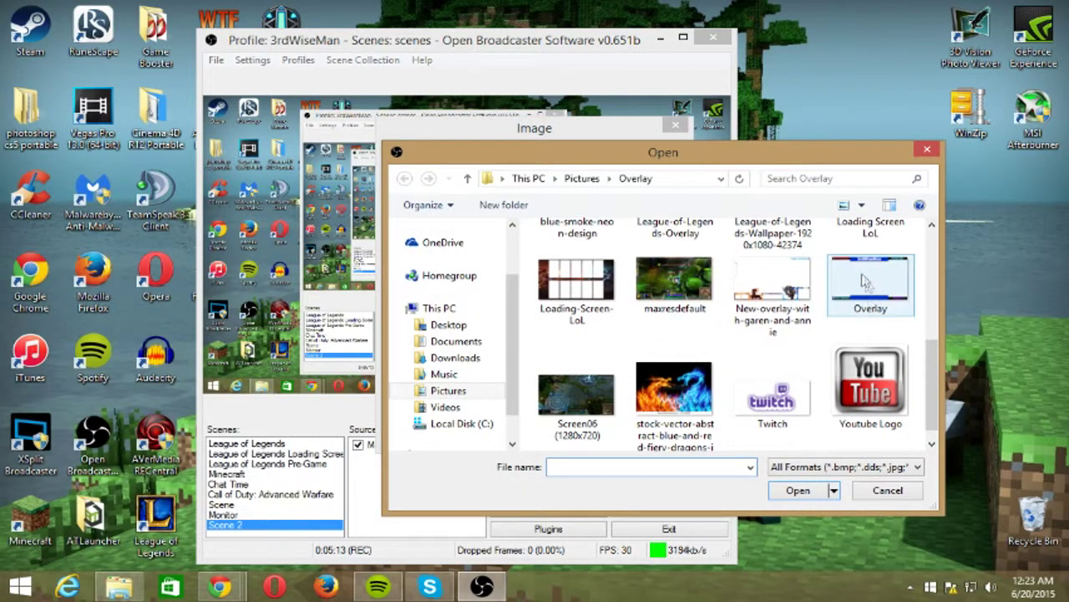
click(809, 306)
double_click(809, 306)
click(594, 436)
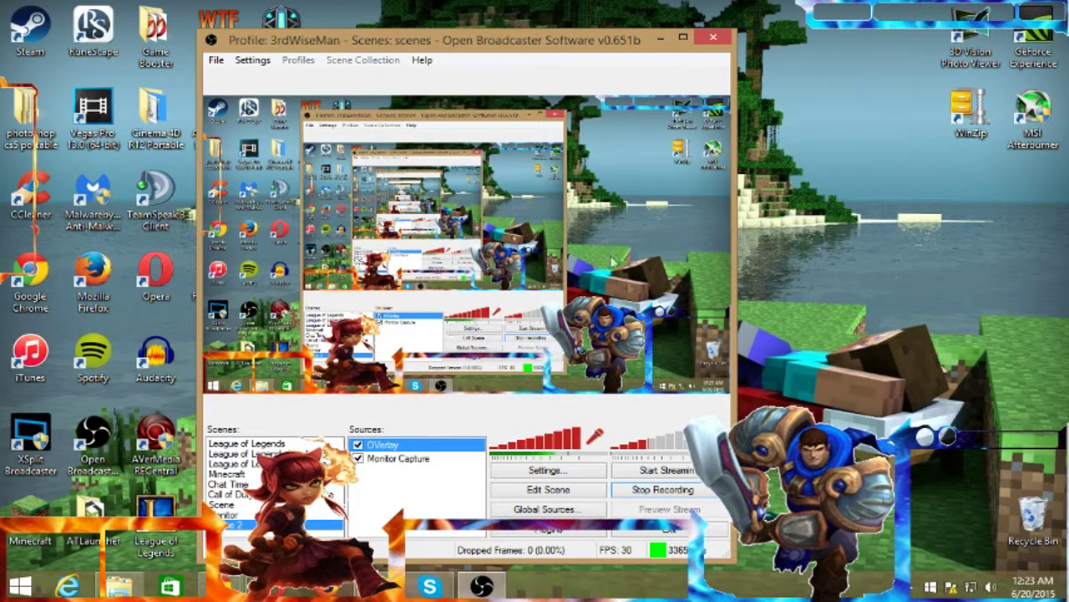
Step: Start adding a Game Capture source to Scene 2
right_click(391, 505)
mouse_move(428, 512)
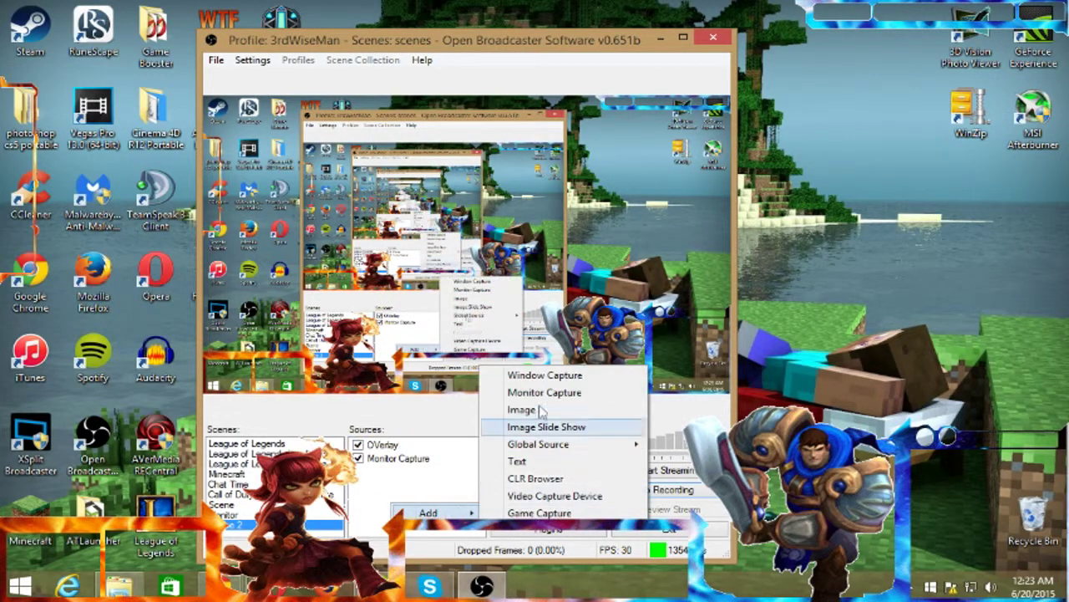
click(539, 512)
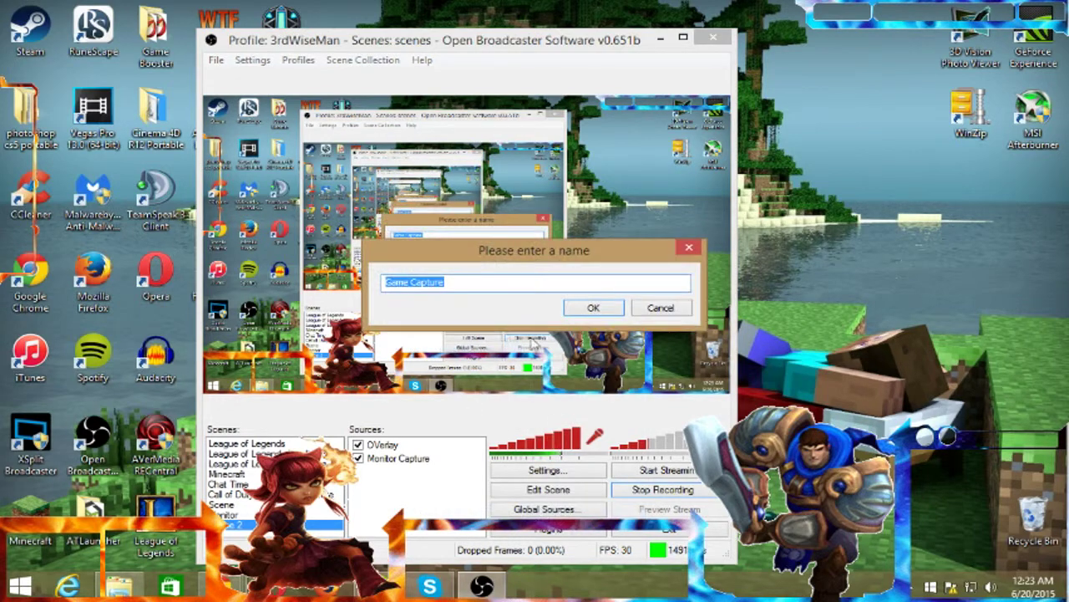
Step: Cancel the Game Capture source setup without choosing an application
click(595, 308)
click(632, 127)
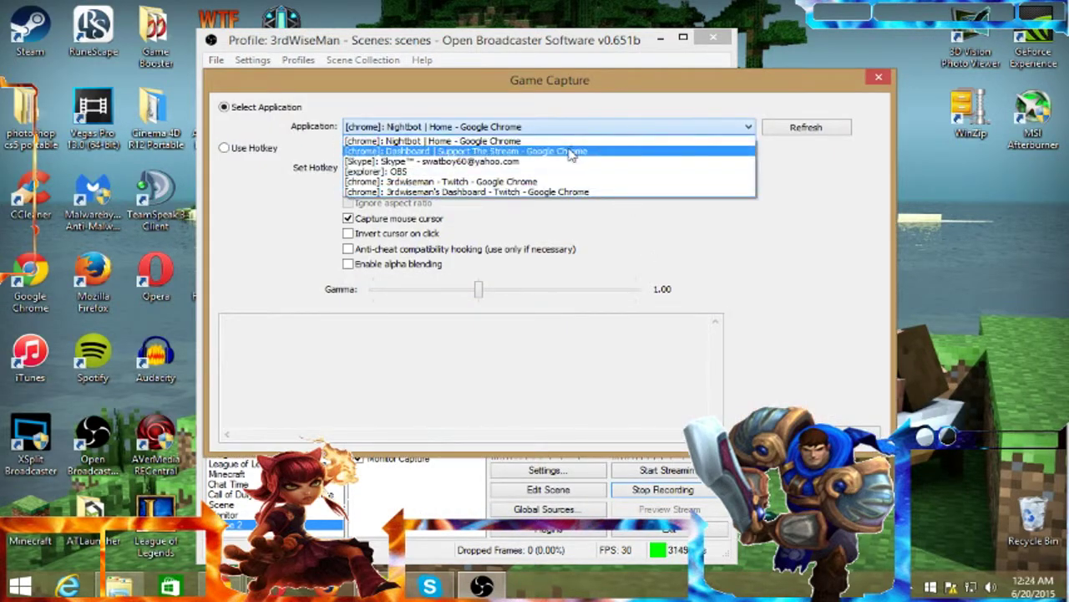
key(Escape)
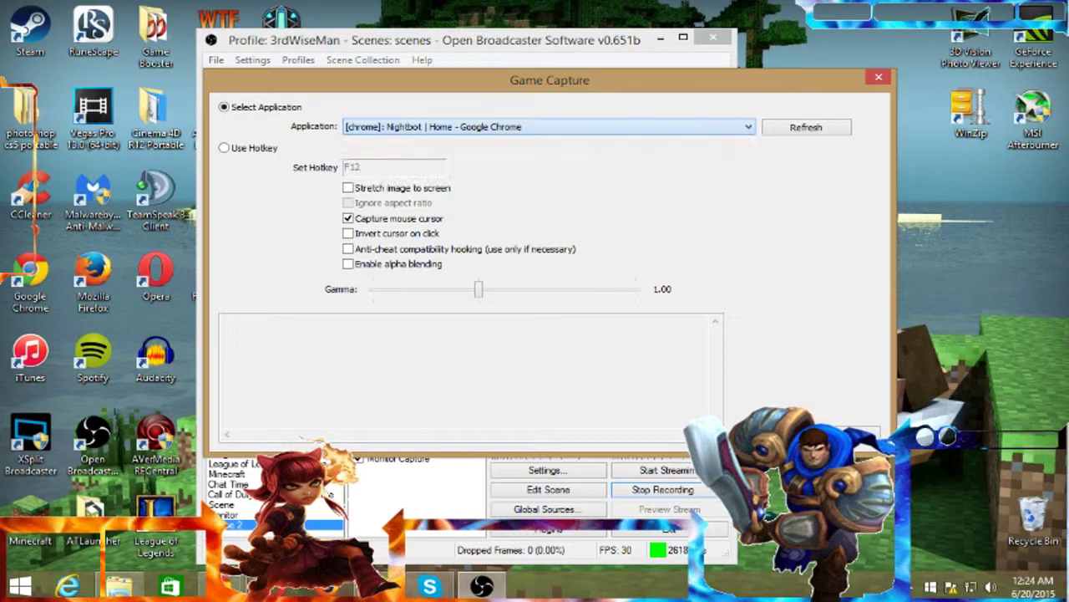
key(Escape)
Step: Add a video capture device named Webcam and move it below OVerlay in the layer order
click(456, 507)
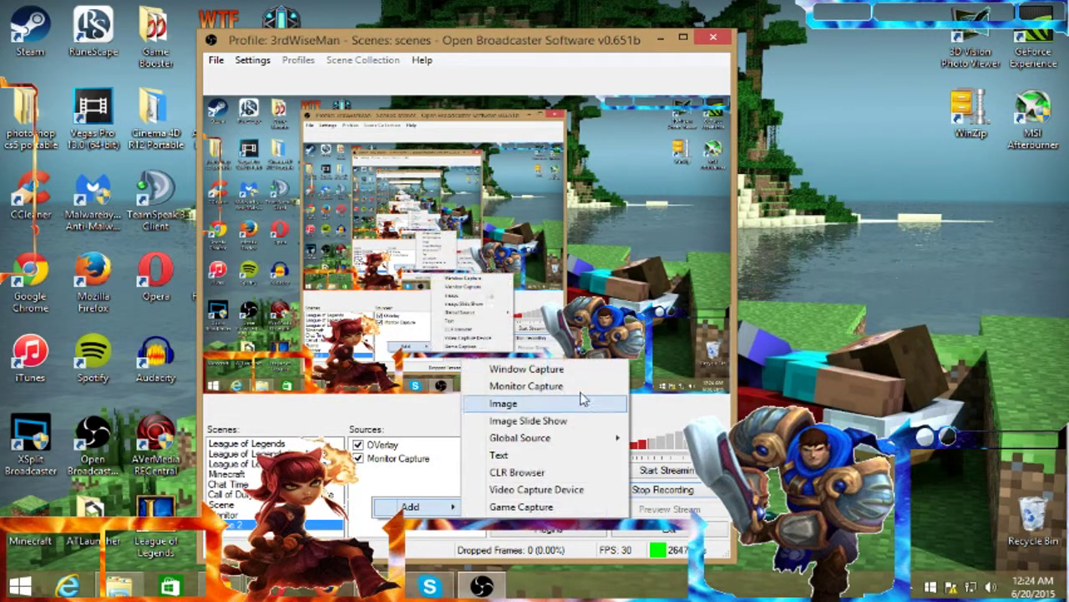
click(574, 490)
text(W)
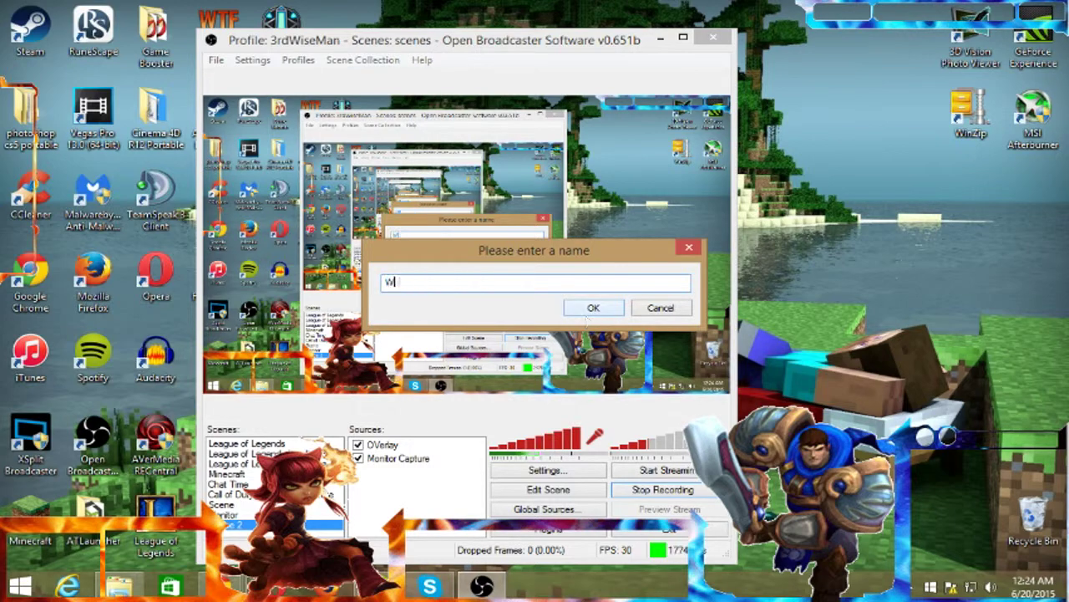
text(ebcam)
key(Return)
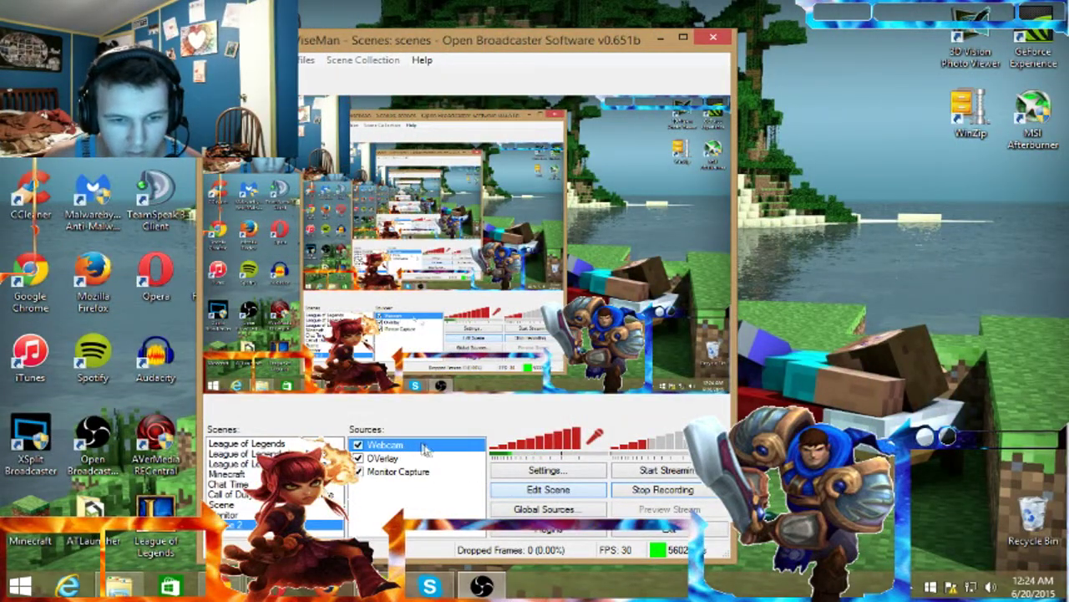
drag(421, 450, 422, 461)
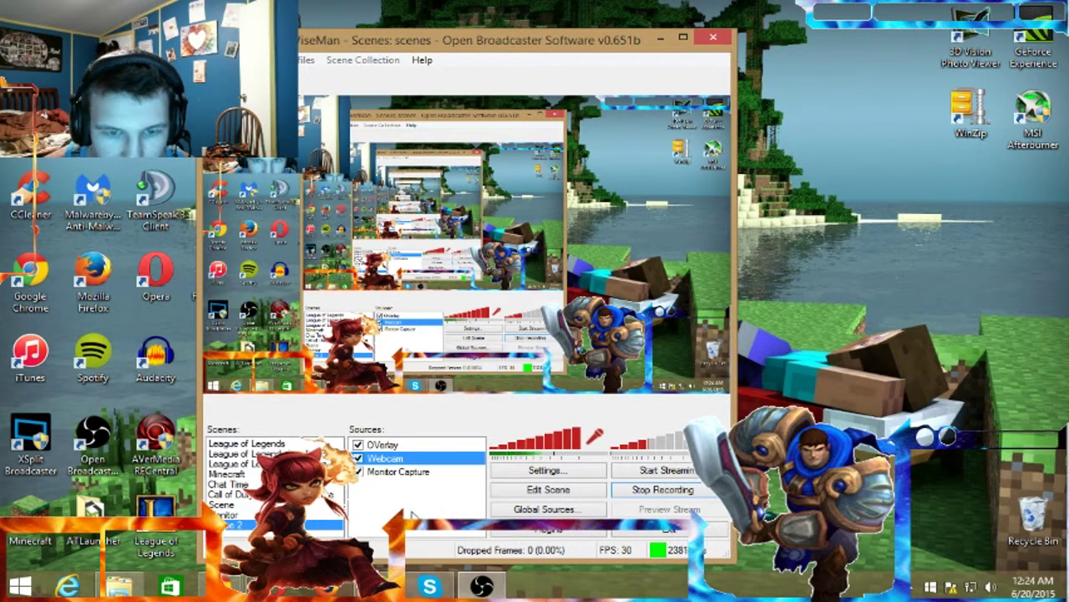
Step: Begin adding a Text source to the scene
right_click(392, 494)
mouse_move(451, 501)
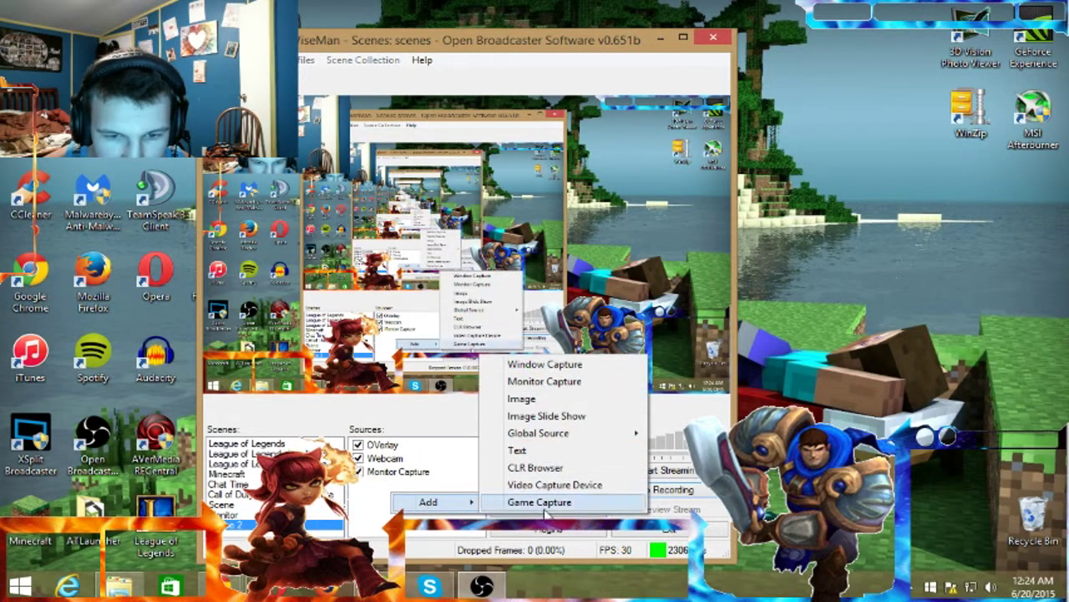
click(547, 452)
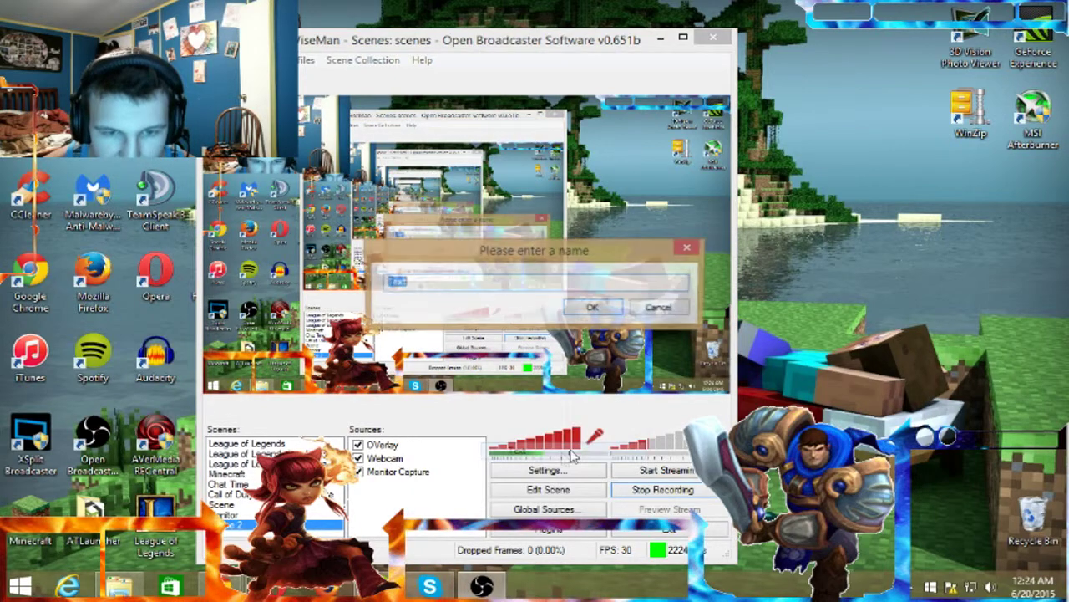
Step: Create the Text source with cyan colour and the Impact font
click(616, 310)
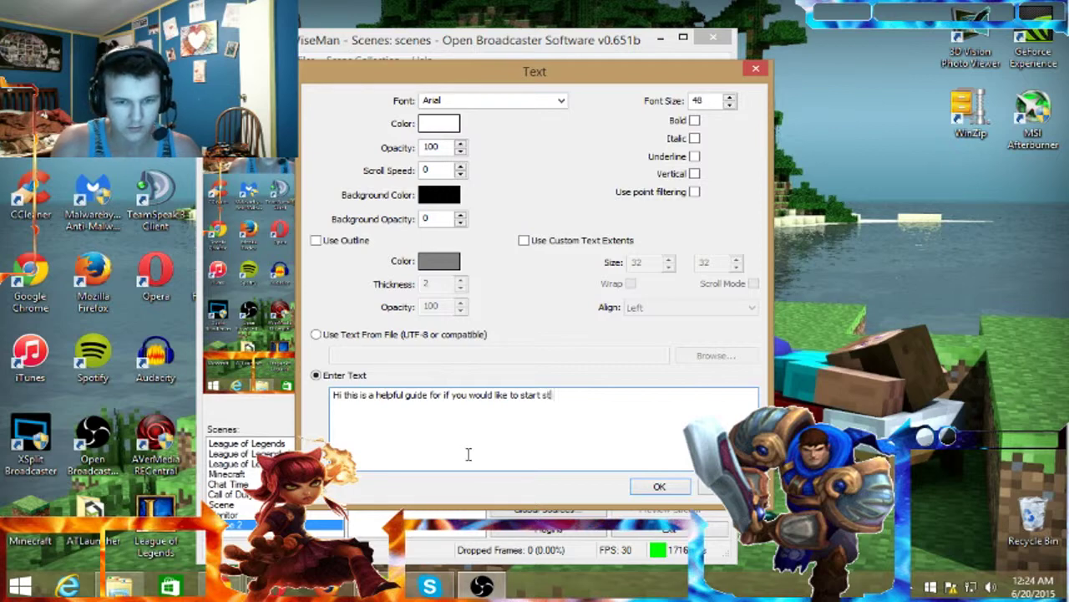
click(440, 124)
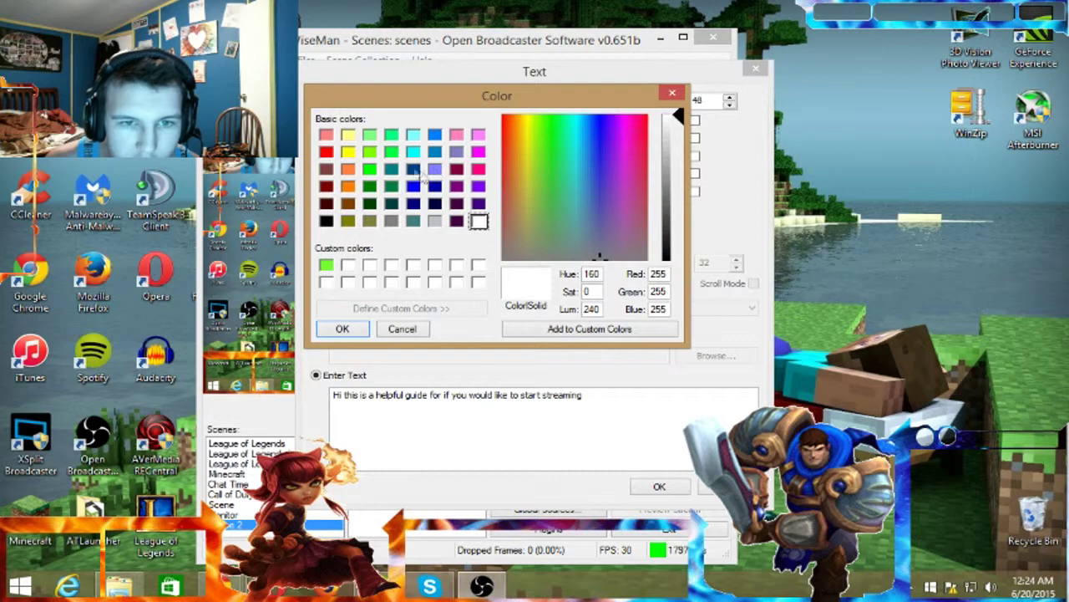
click(413, 151)
click(354, 330)
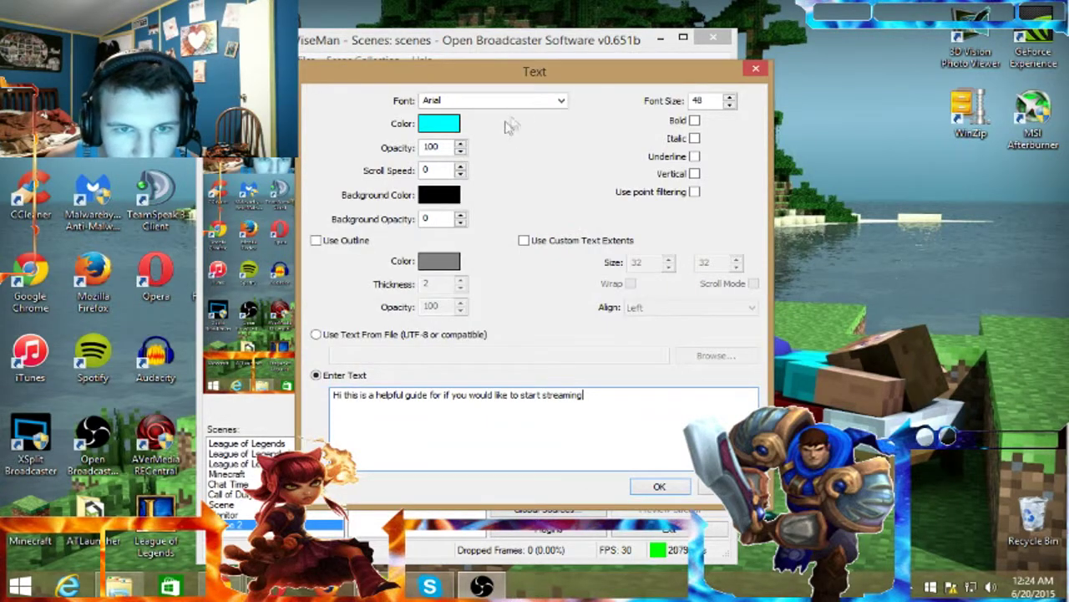
click(561, 101)
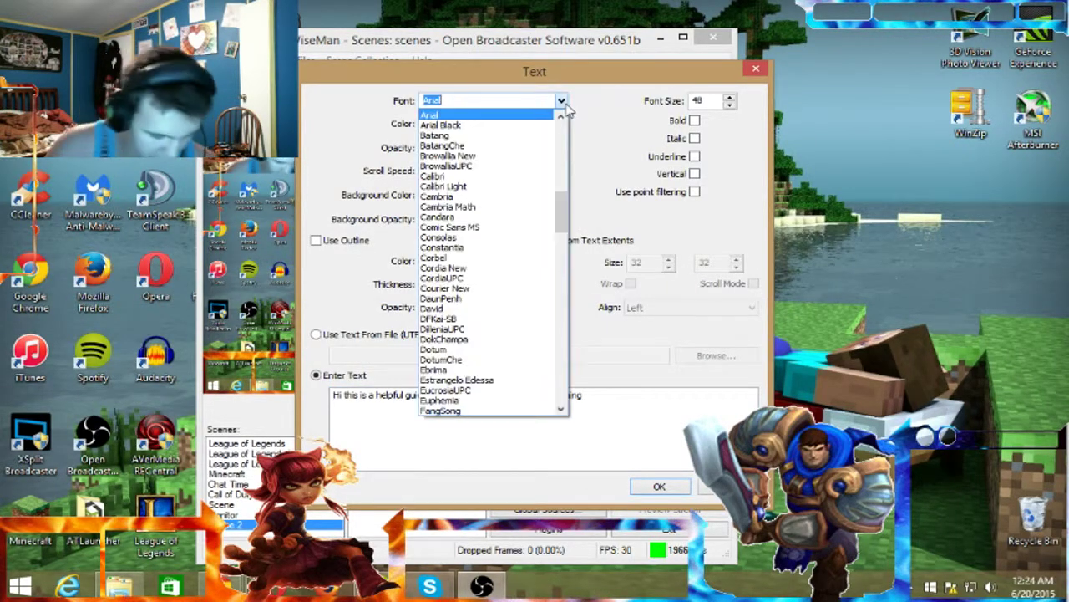
text(im)
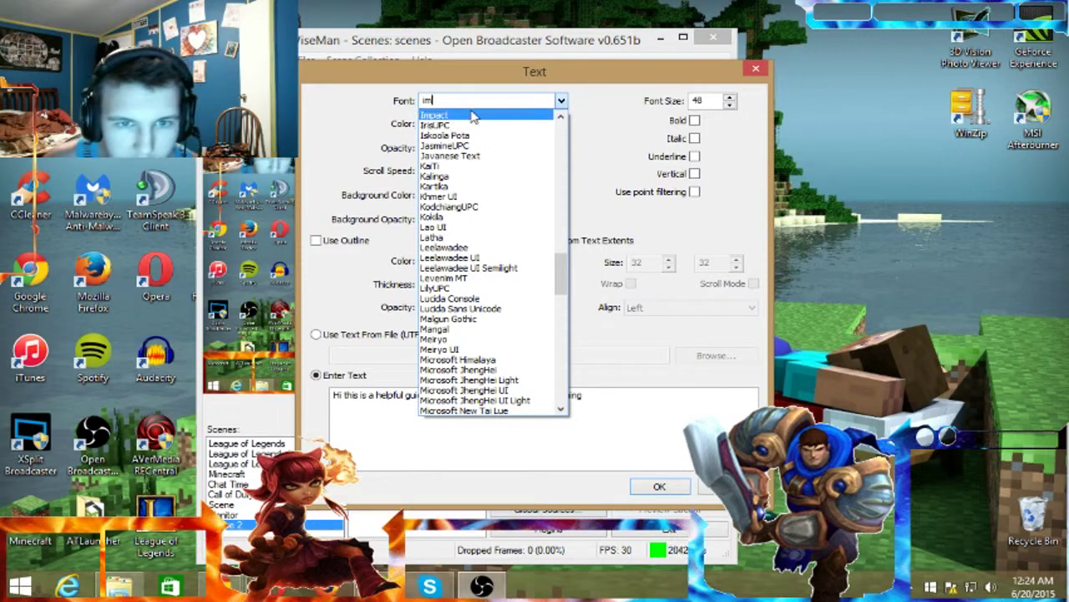
key(Return)
click(660, 486)
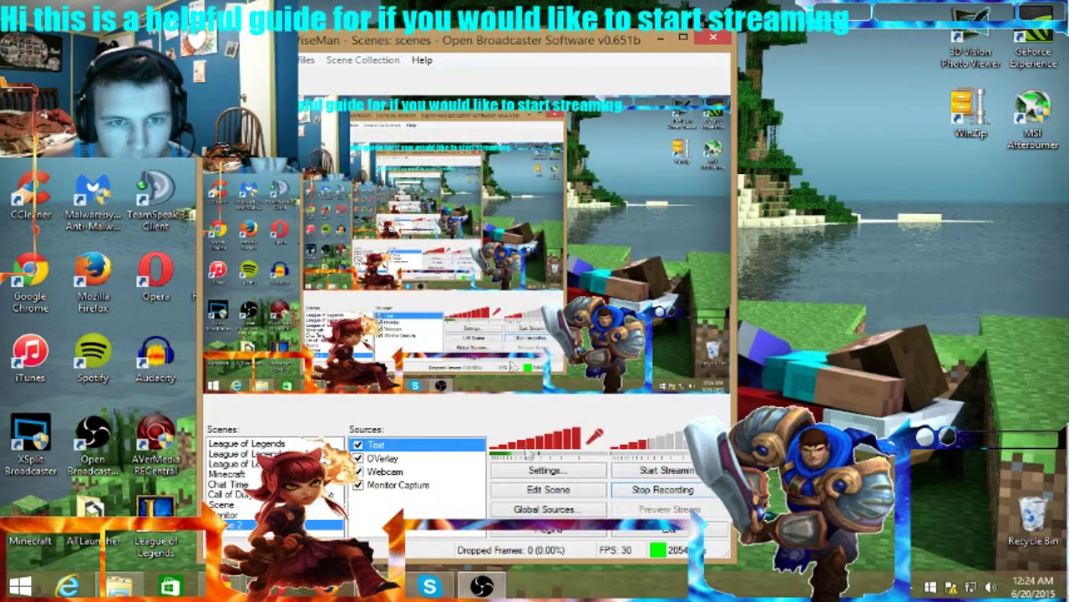
Step: Reposition the banner and retype it as 'Hi this is a helpful guide for if you would like to start streaming'
click(548, 489)
drag(447, 299, 419, 332)
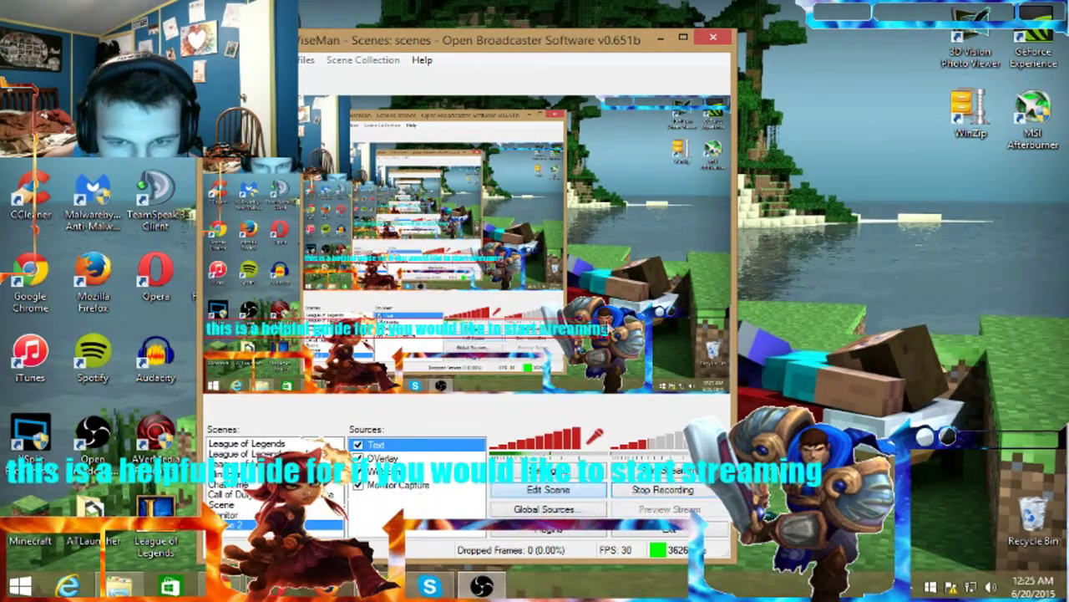
text(Hi this is a helpful guid)
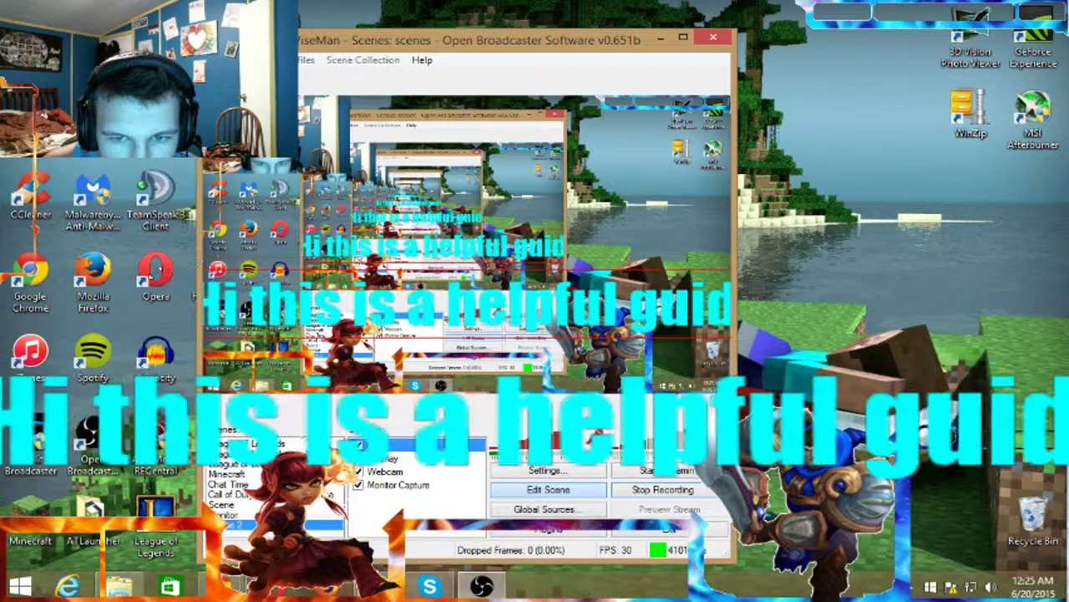
text(e for if you would like to start)
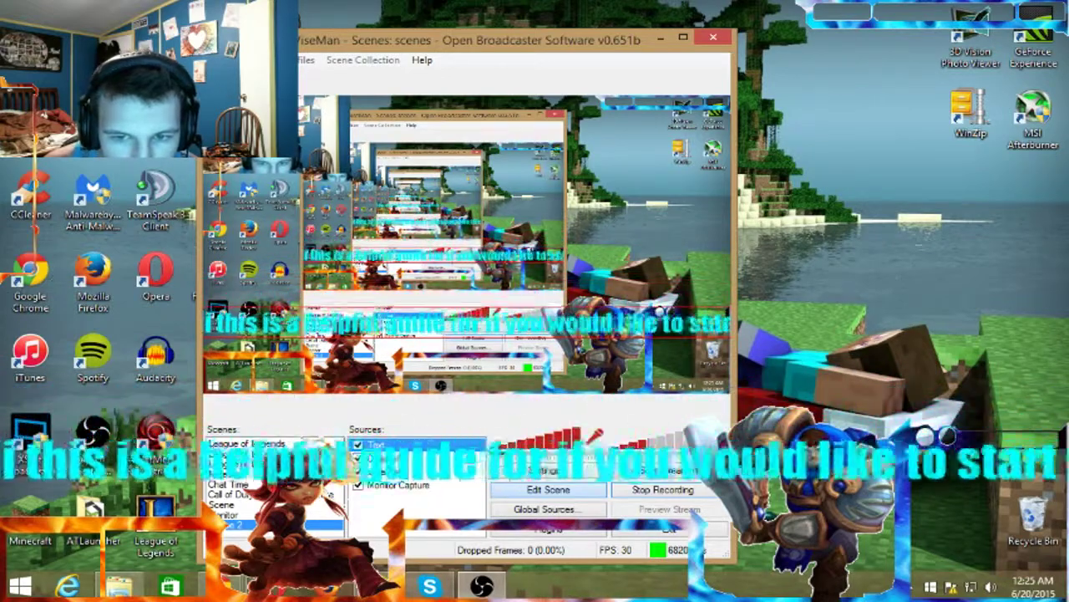
text( streaming)
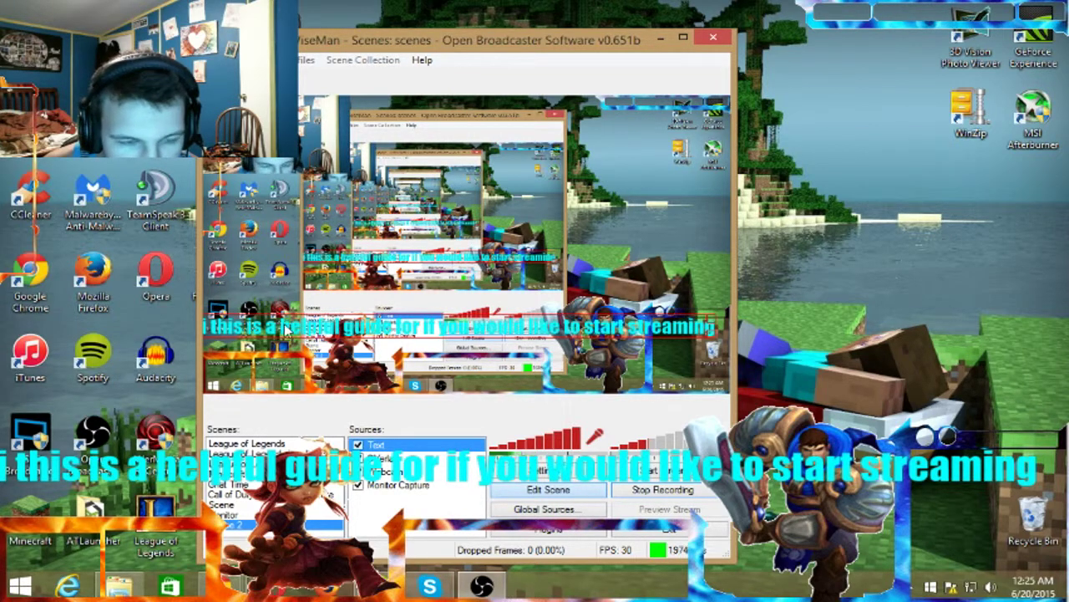
key(BackSpace)
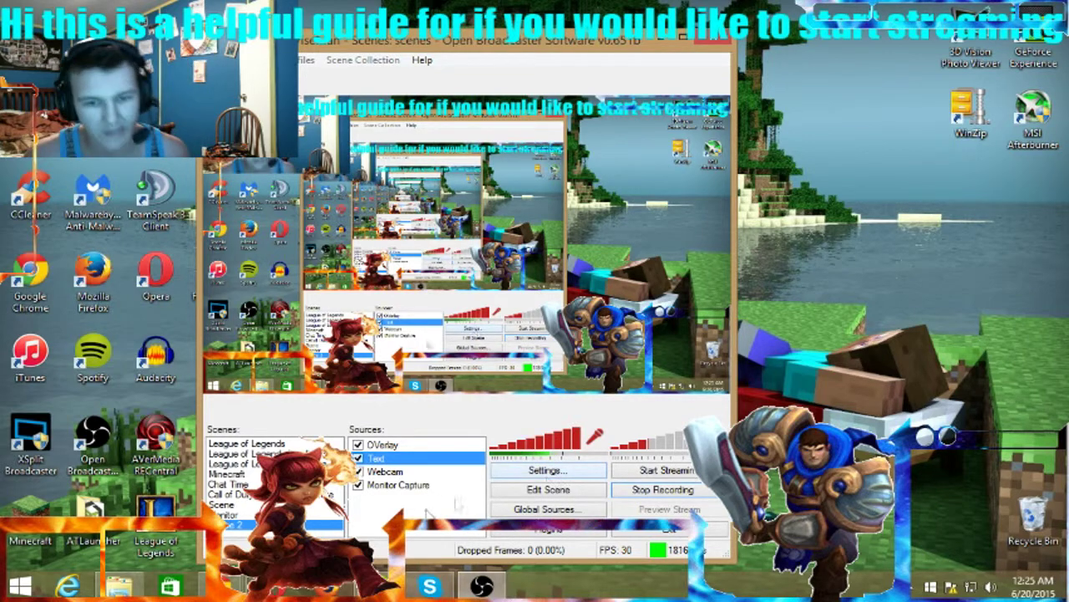
right_click(404, 526)
mouse_move(443, 533)
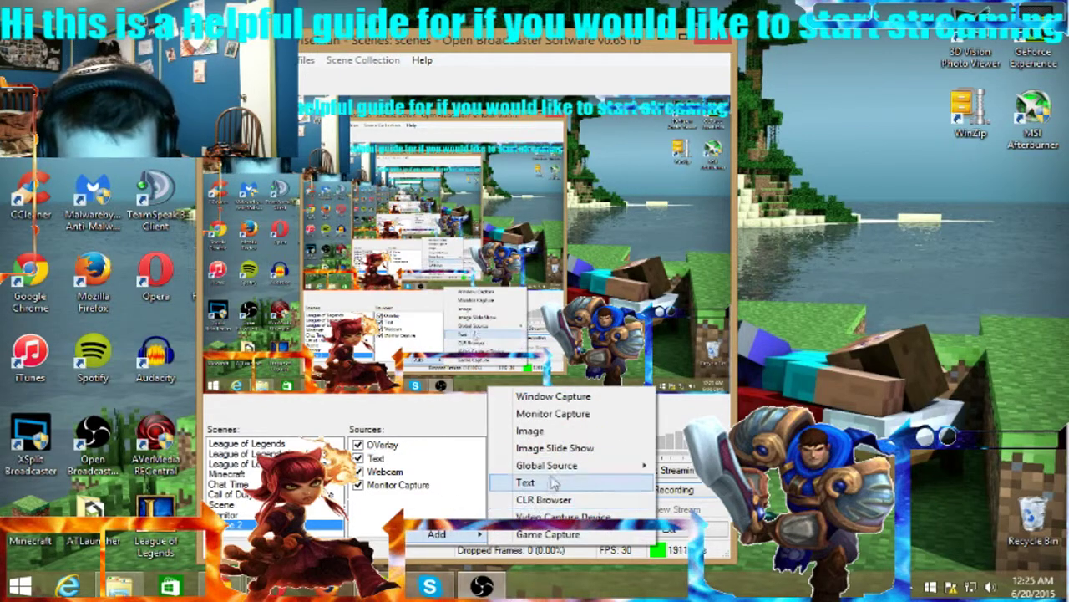
mouse_move(554, 465)
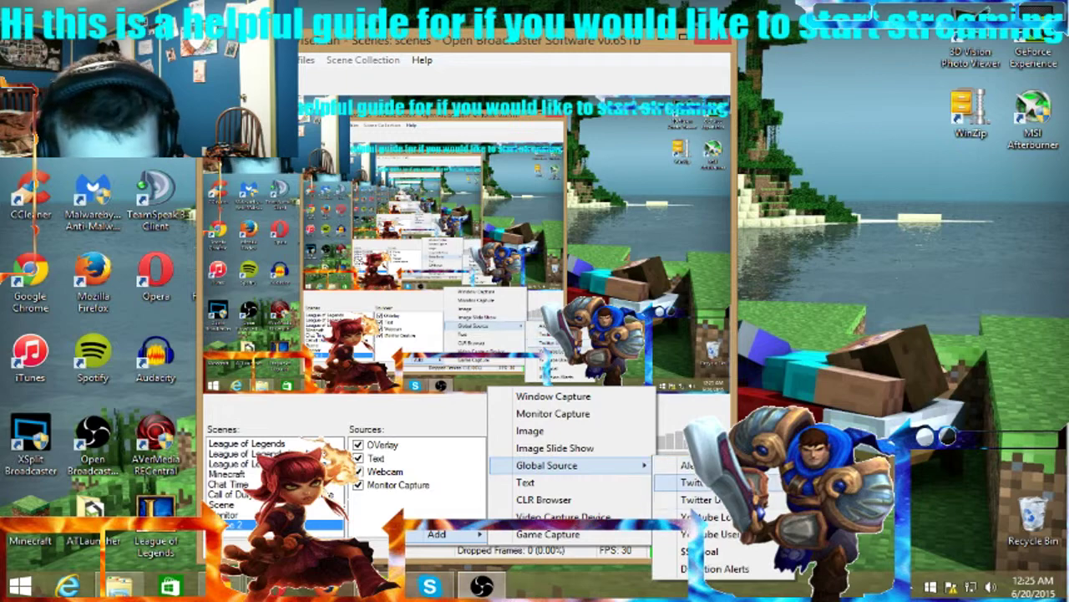
click(543, 500)
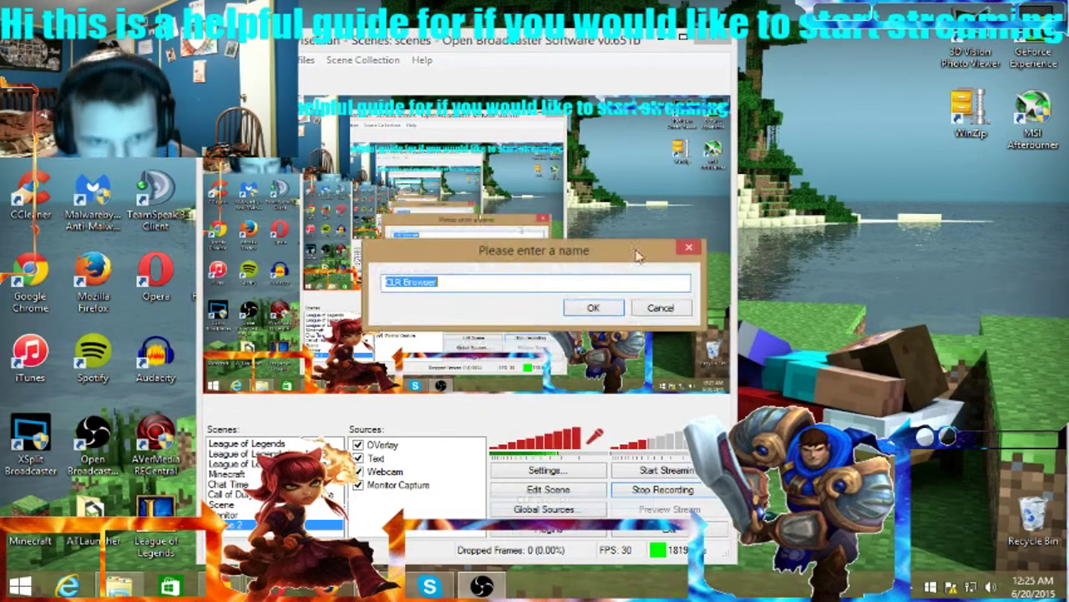
key(Return)
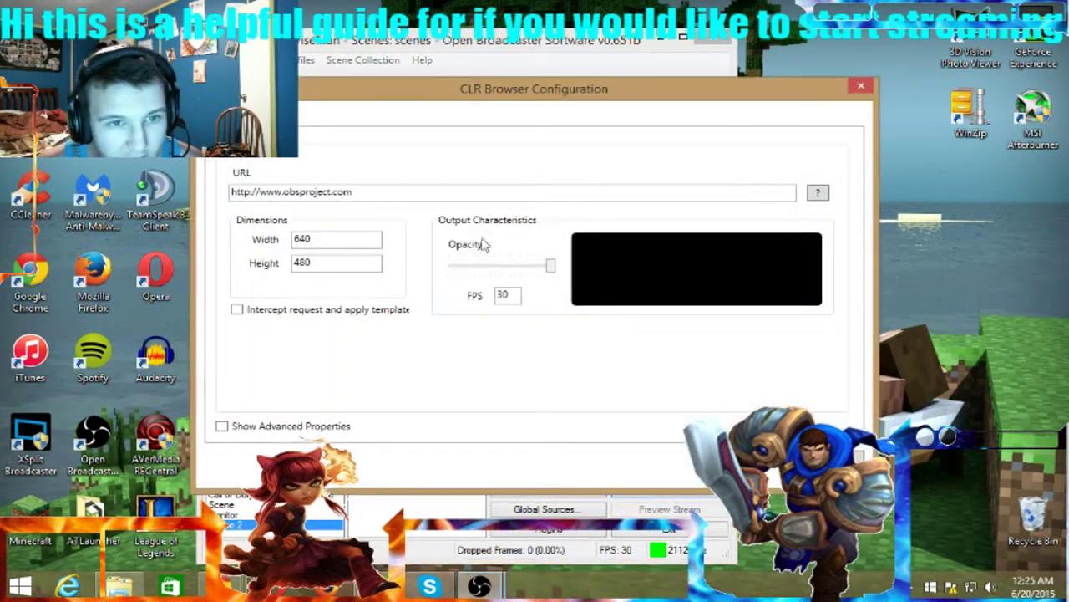
drag(351, 193, 330, 192)
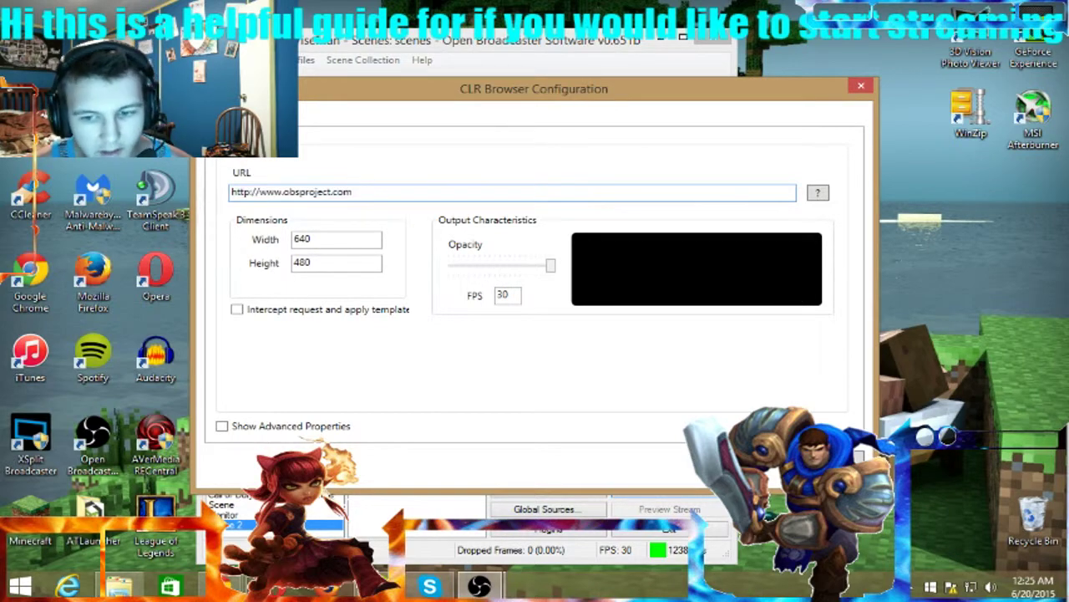
key(Return)
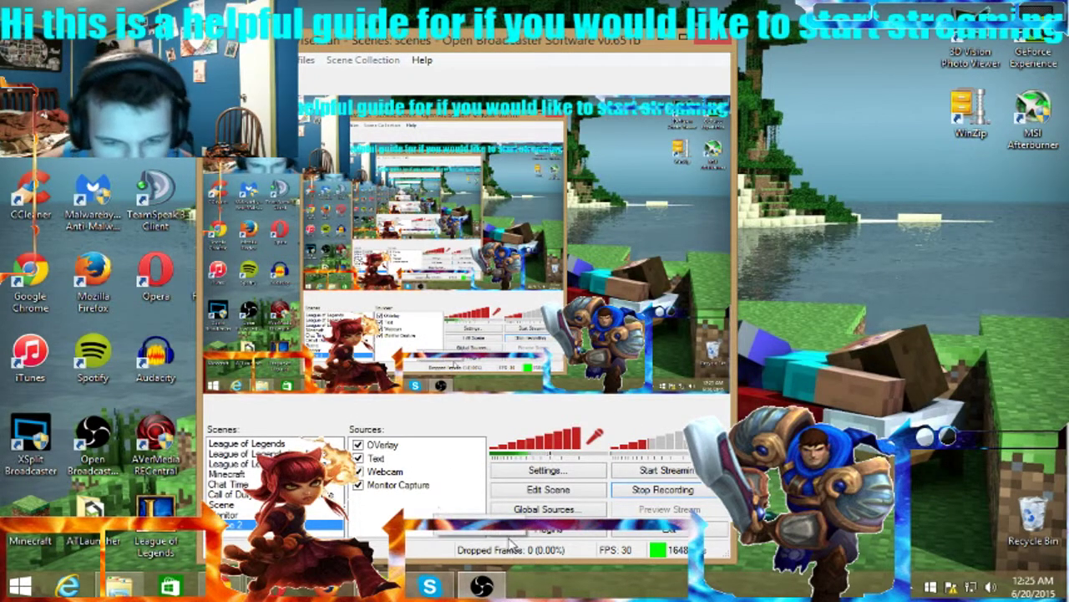
Step: Add a new image source named 'Logo'
right_click(513, 524)
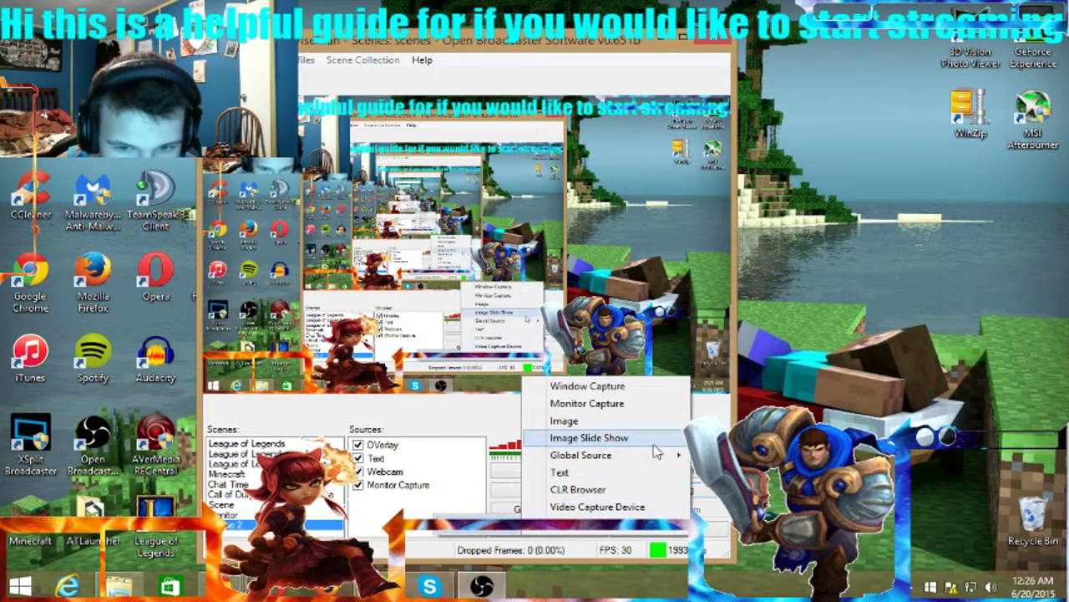
click(567, 420)
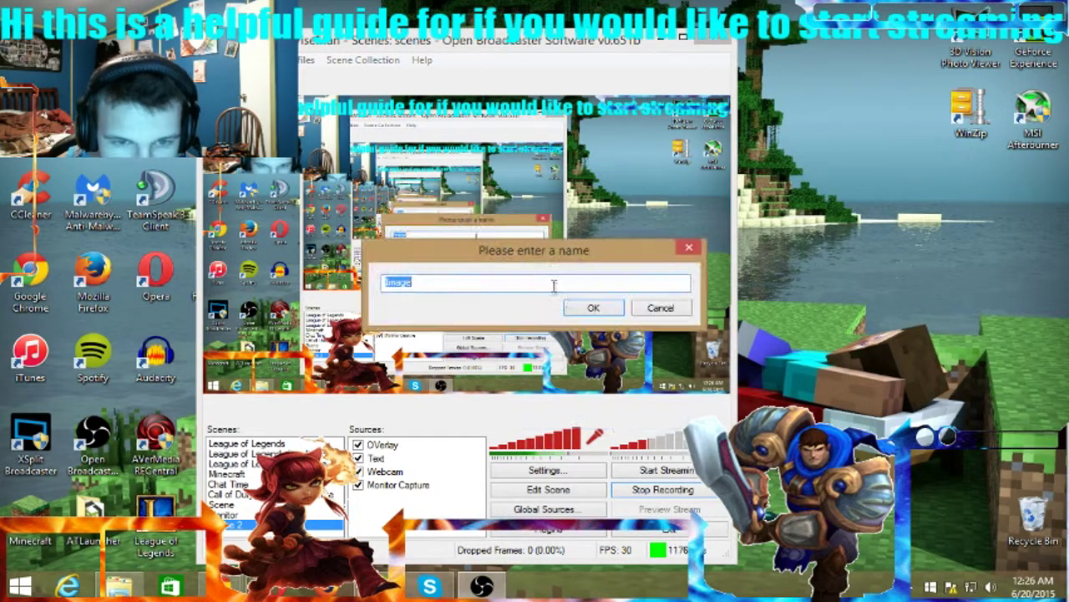
text(Logo)
click(593, 308)
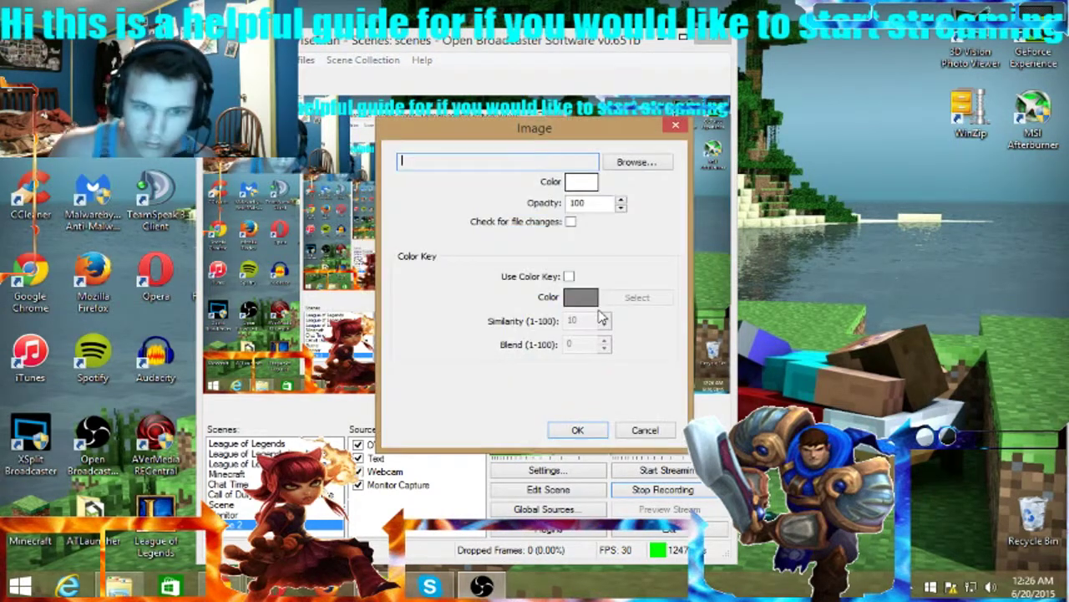
Step: Load the 3rd Wise Man logo from Pictures > Completed > Pictures into the Logo source
click(619, 164)
drag(934, 275, 934, 392)
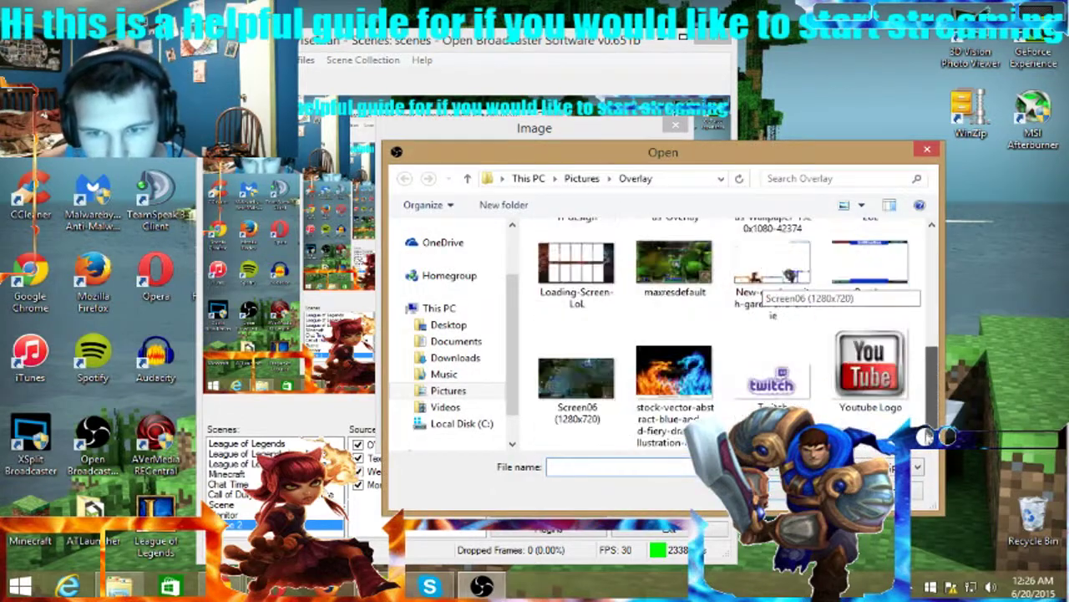
click(448, 390)
double_click(675, 301)
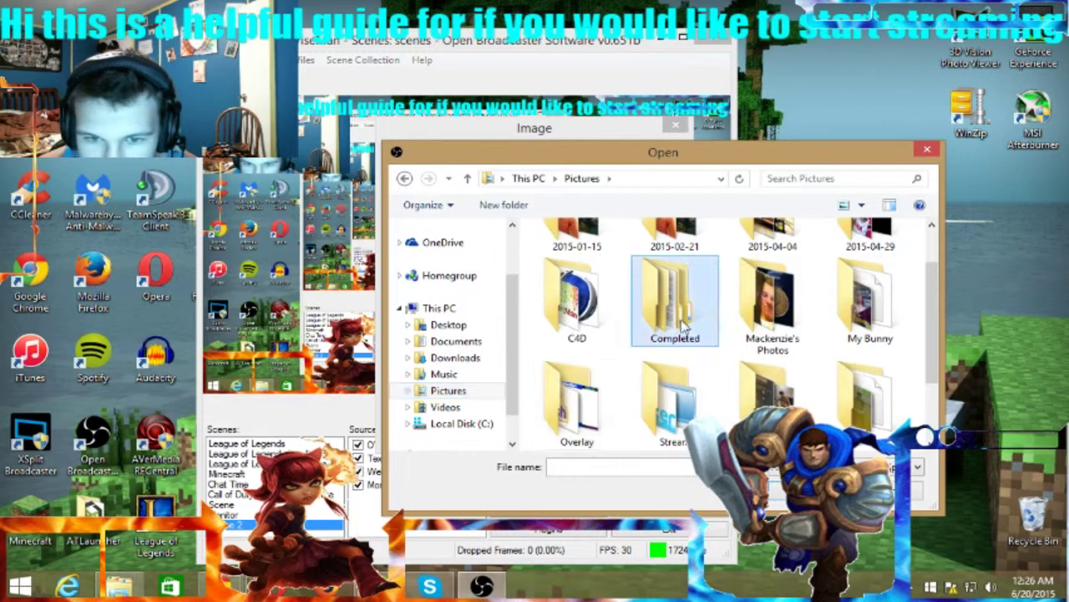
double_click(577, 267)
click(798, 274)
double_click(798, 274)
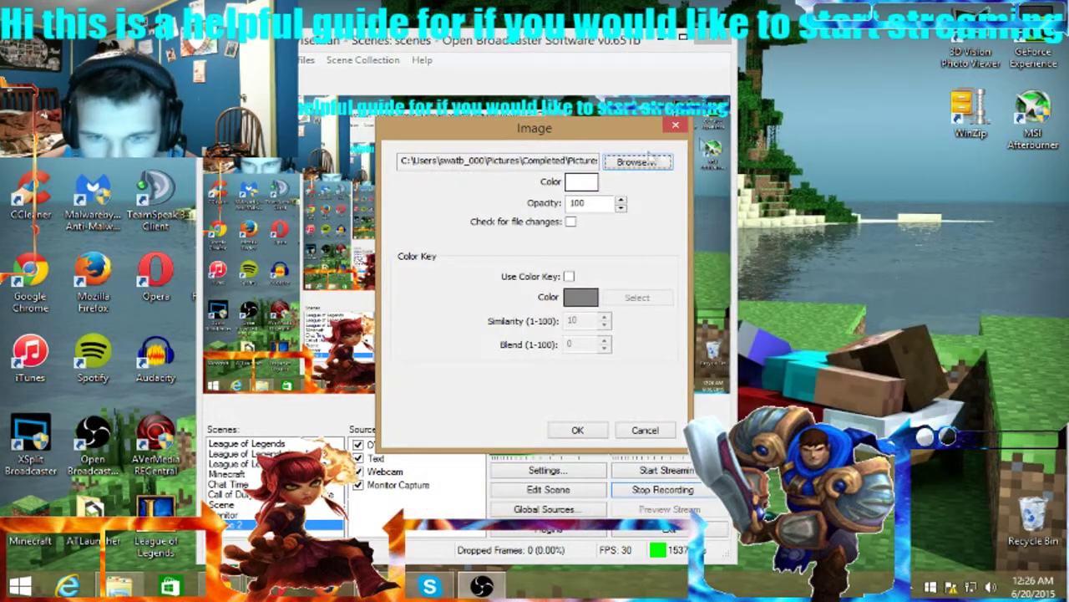
click(577, 430)
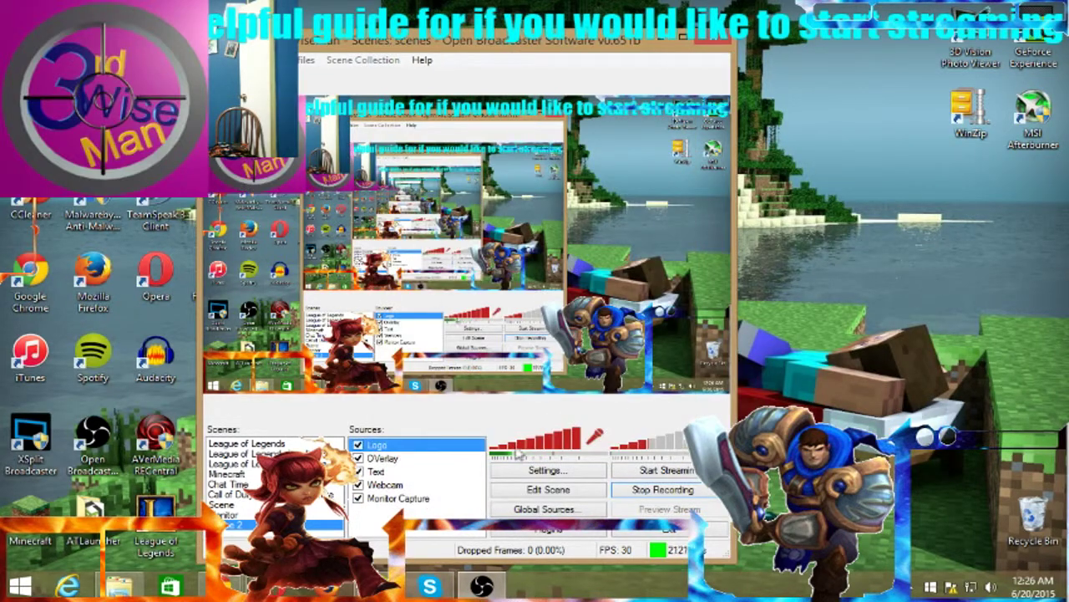
Step: In scene editing, move the logo to the bottom-right corner and shrink it
click(539, 491)
drag(251, 142, 721, 371)
drag(629, 298, 645, 311)
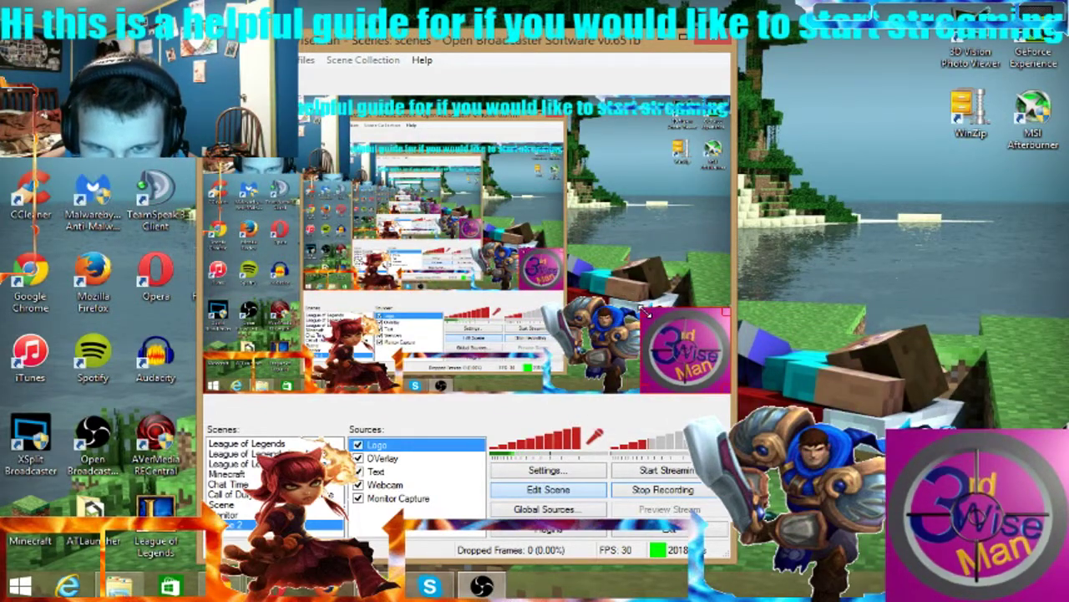
Step: Move the Logo layer beneath the webcam with Ctrl+Down, then dismiss the add-source menu
key(ctrl+Down)
key(ctrl+Down)
key(ctrl+Down)
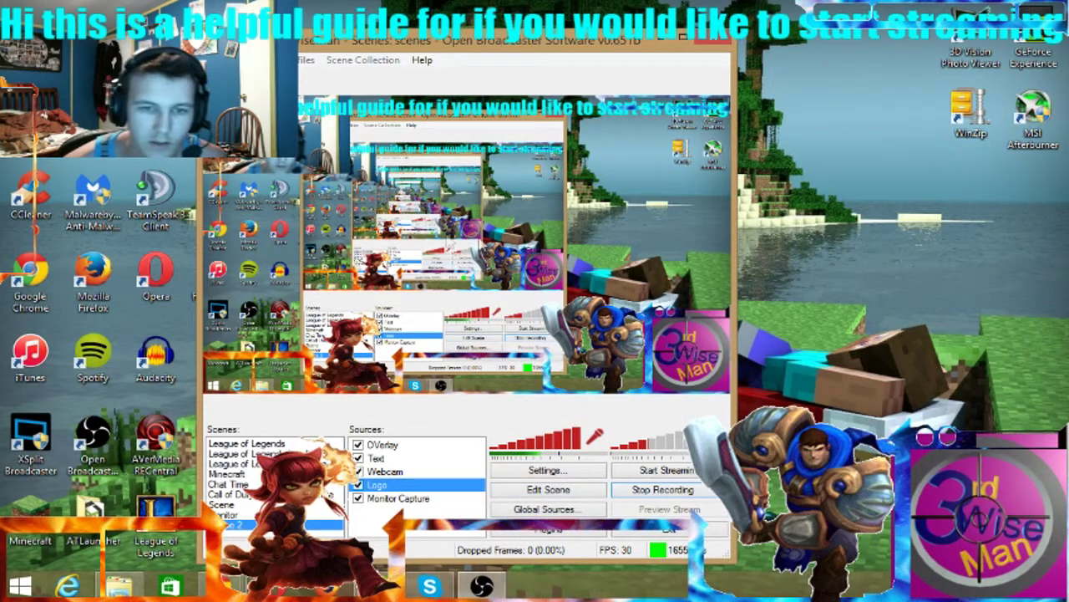
right_click(408, 530)
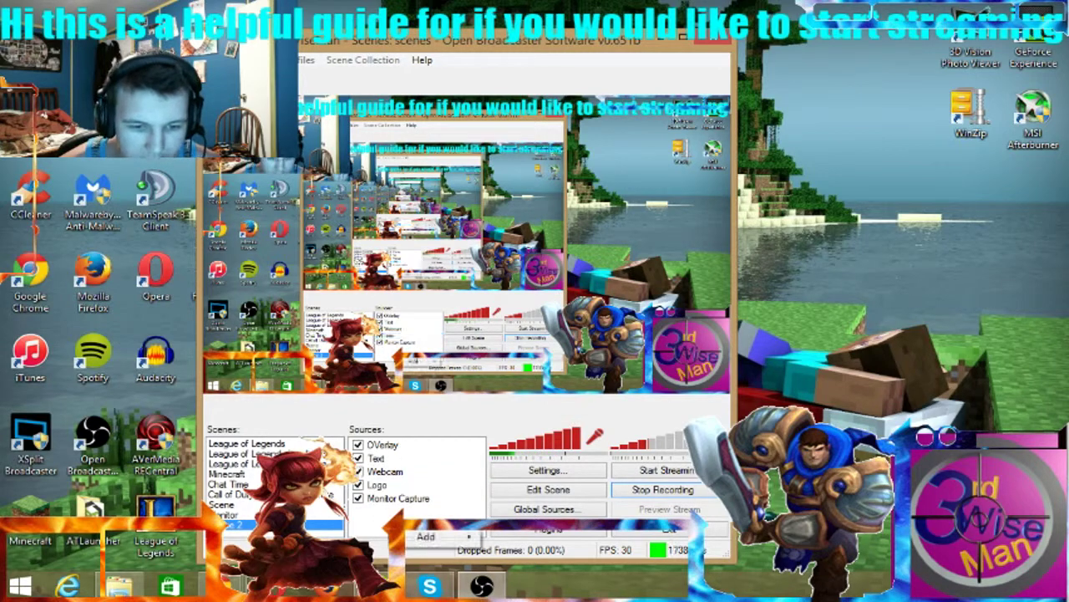
mouse_move(426, 536)
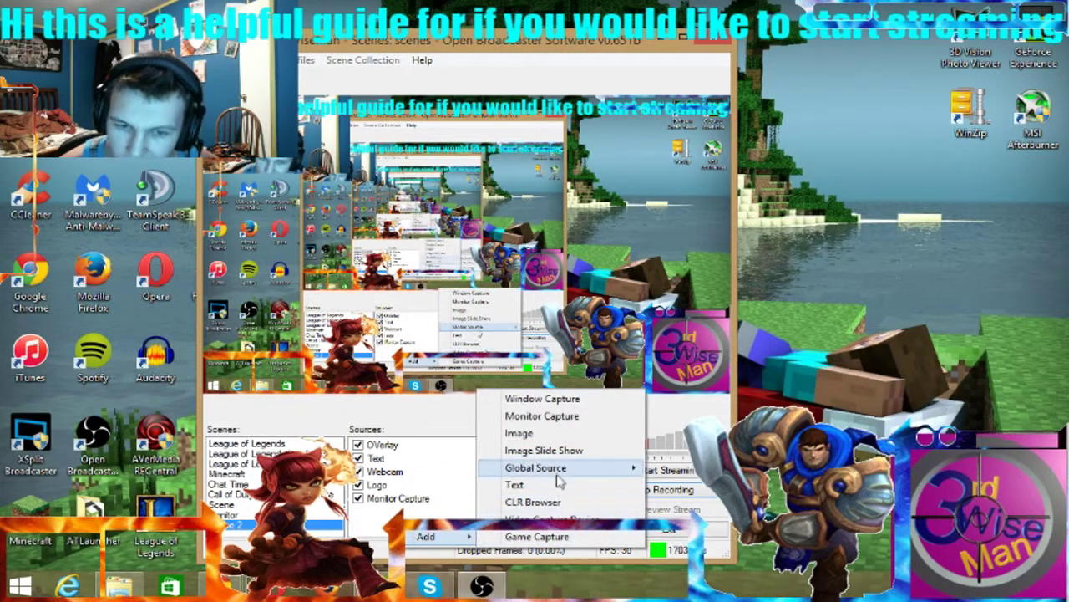
click(423, 429)
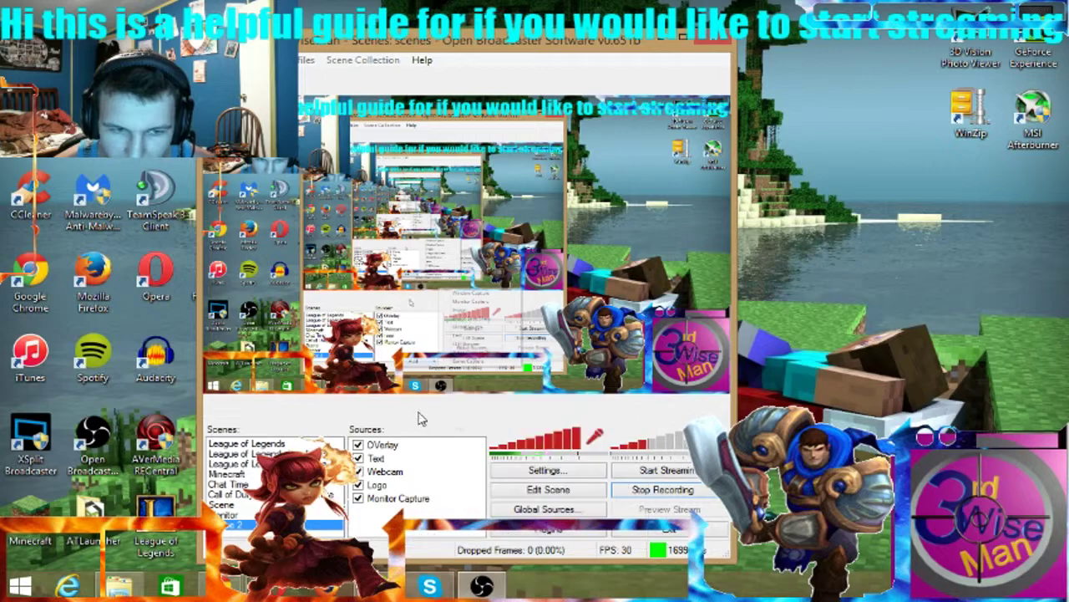